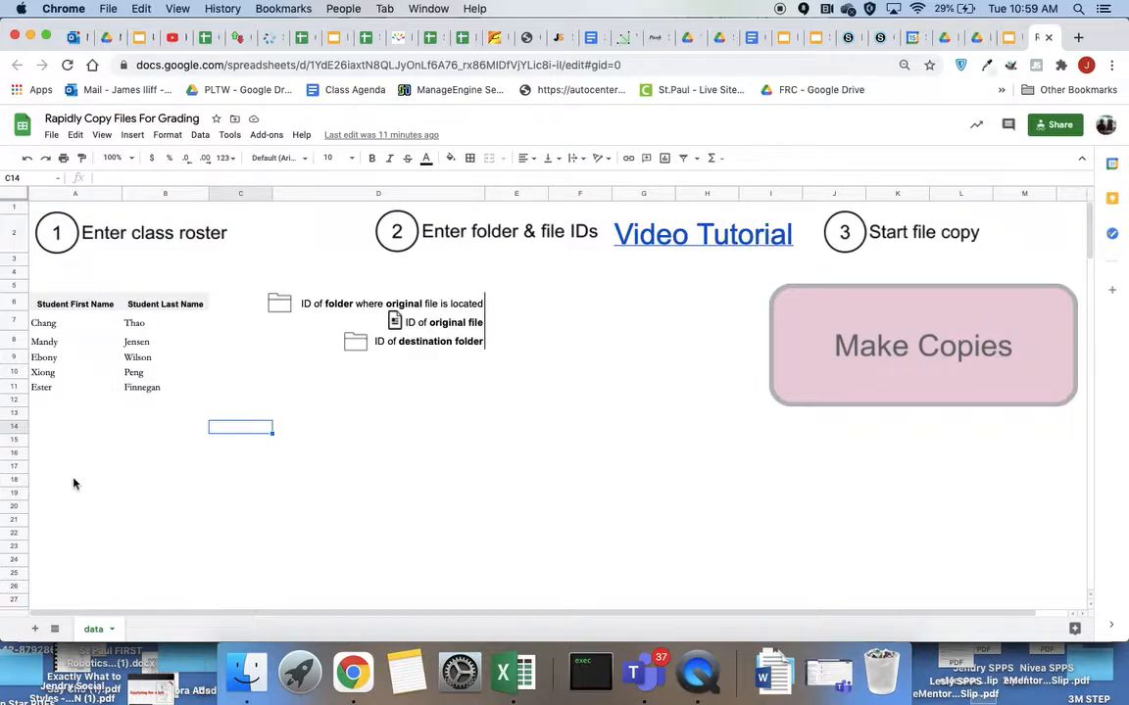
pyautogui.click(306, 495)
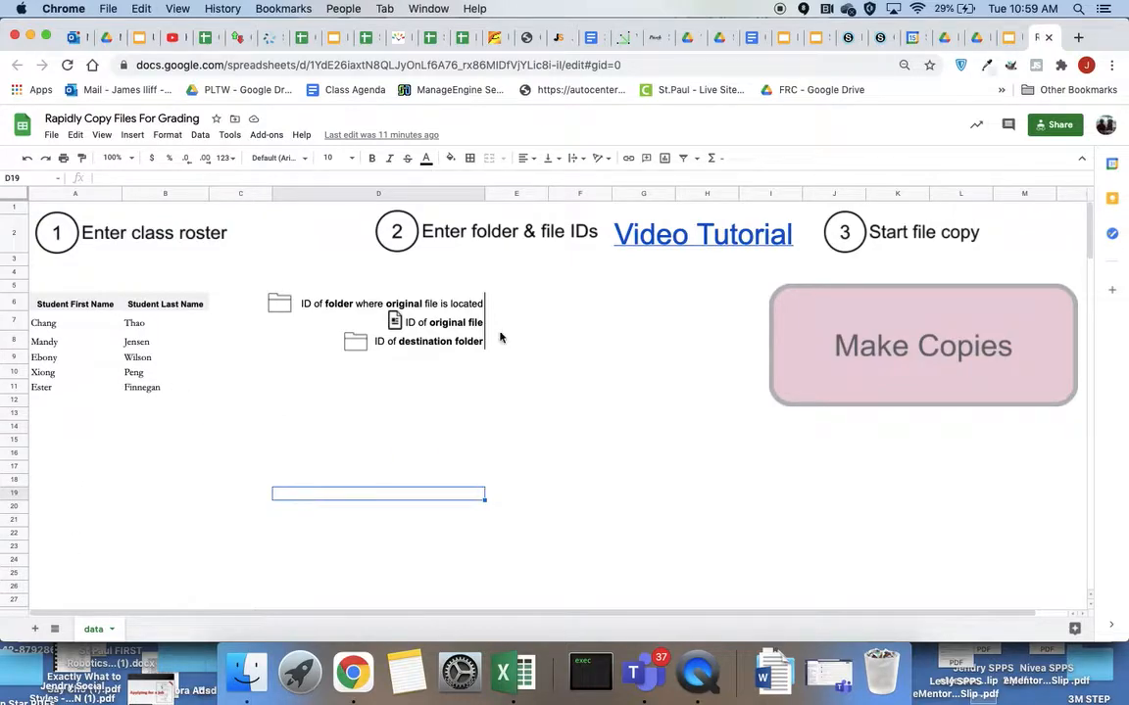
pyautogui.moveTo(511, 305); pyautogui.dragTo(521, 343)
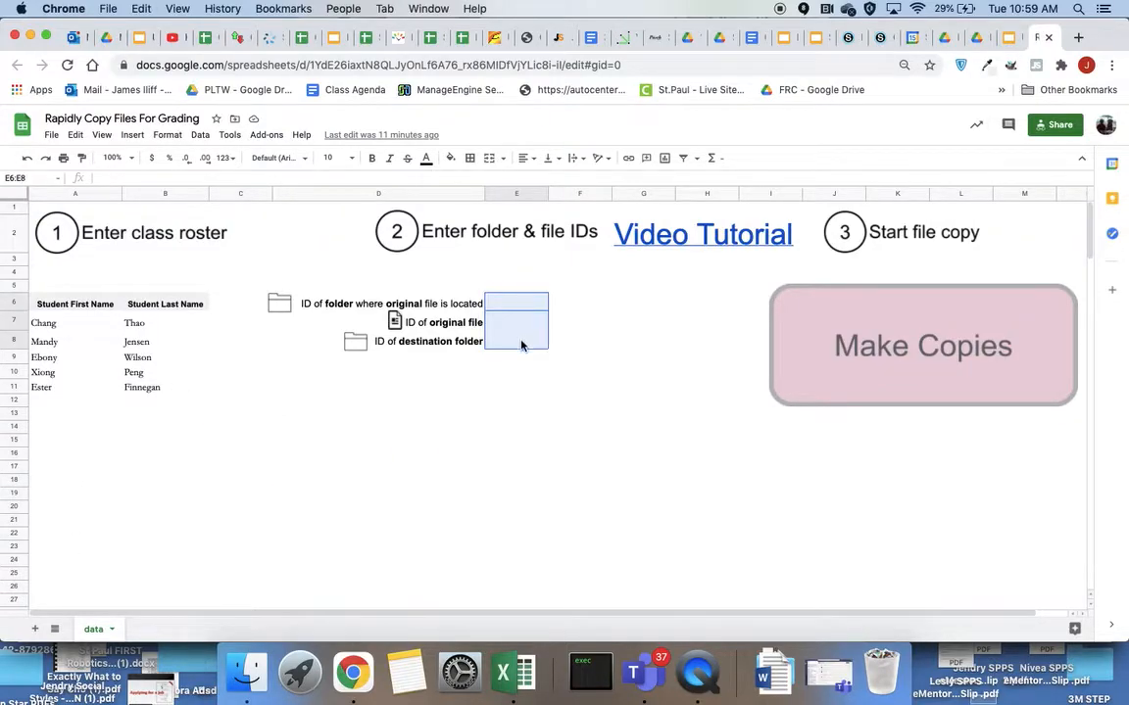
pyautogui.click(522, 389)
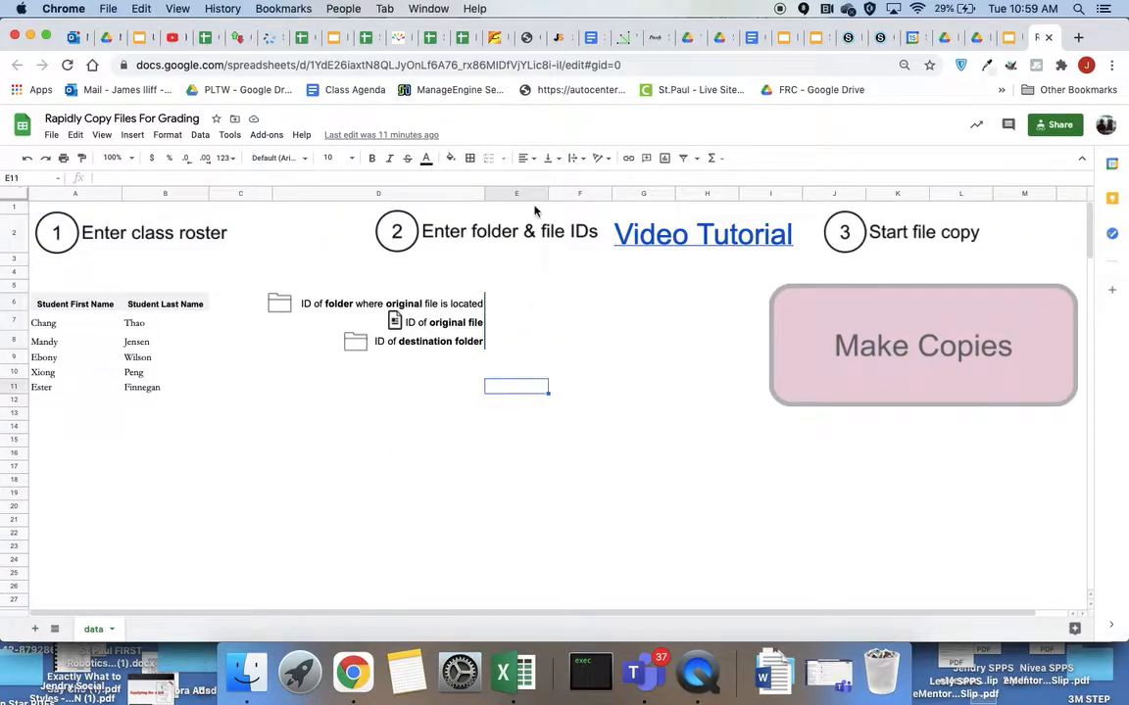
# Step: Select cell E6 for the original folder's ID and open CPA Courses > Social Media Marketing Course > Curriculum > 12 Forms of Value in Google Drive
pyautogui.click(507, 304)
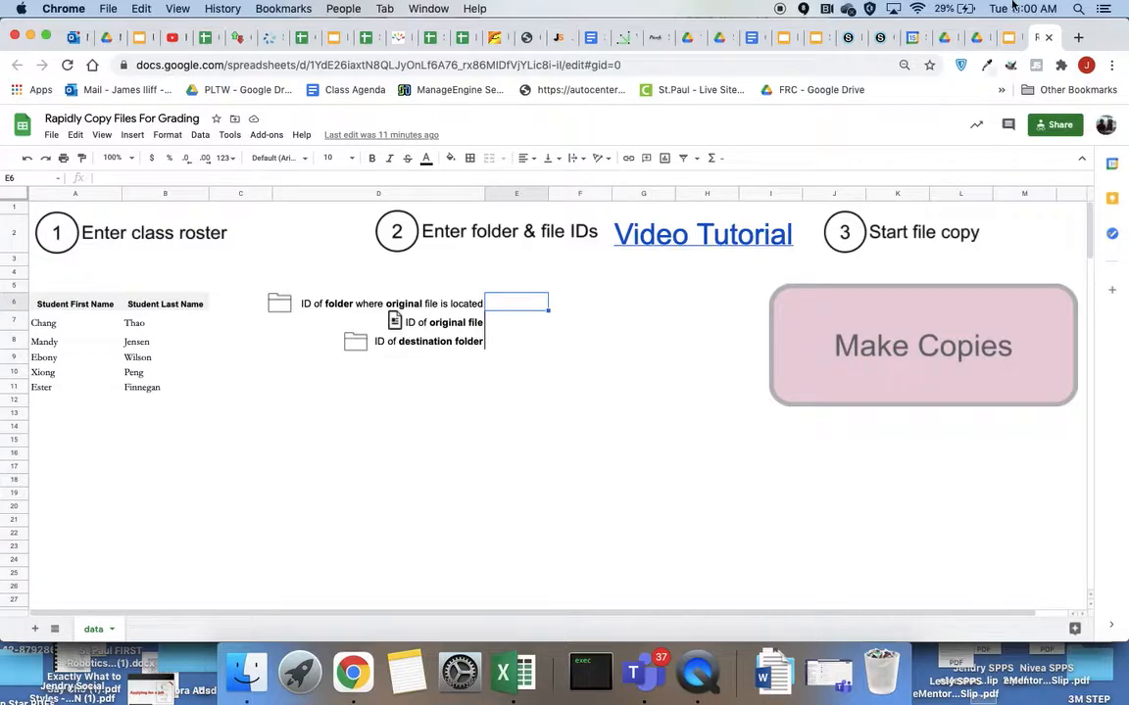
pyautogui.click(944, 39)
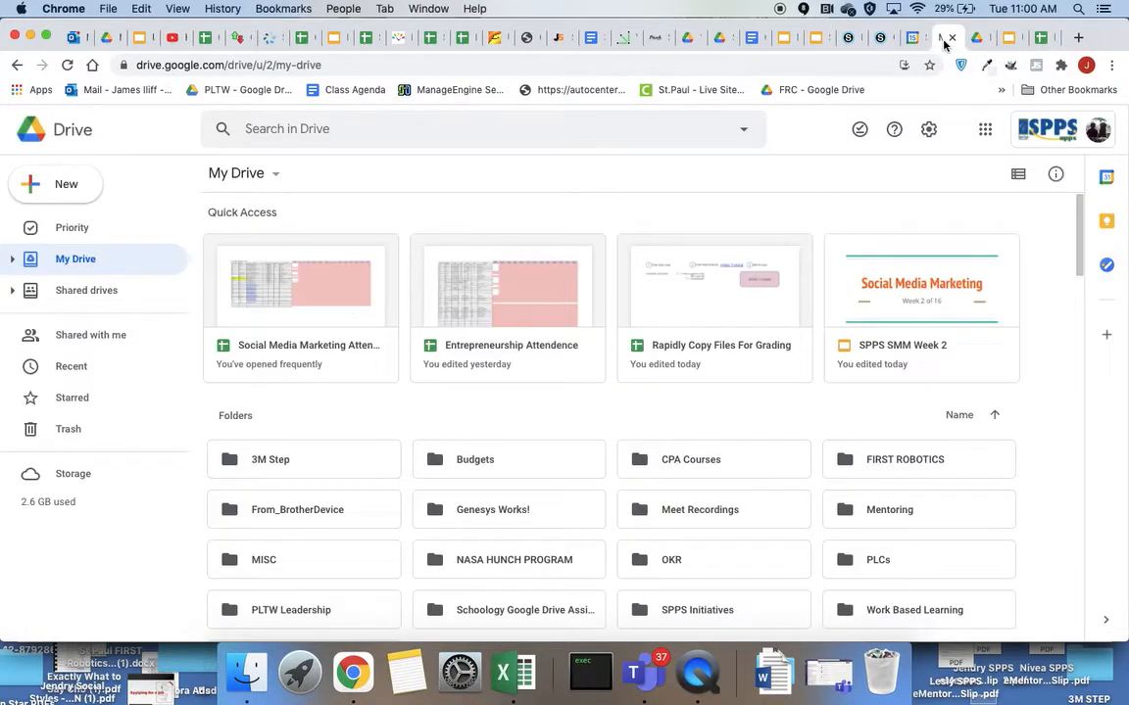
pyautogui.scroll(-2, 607, 388)
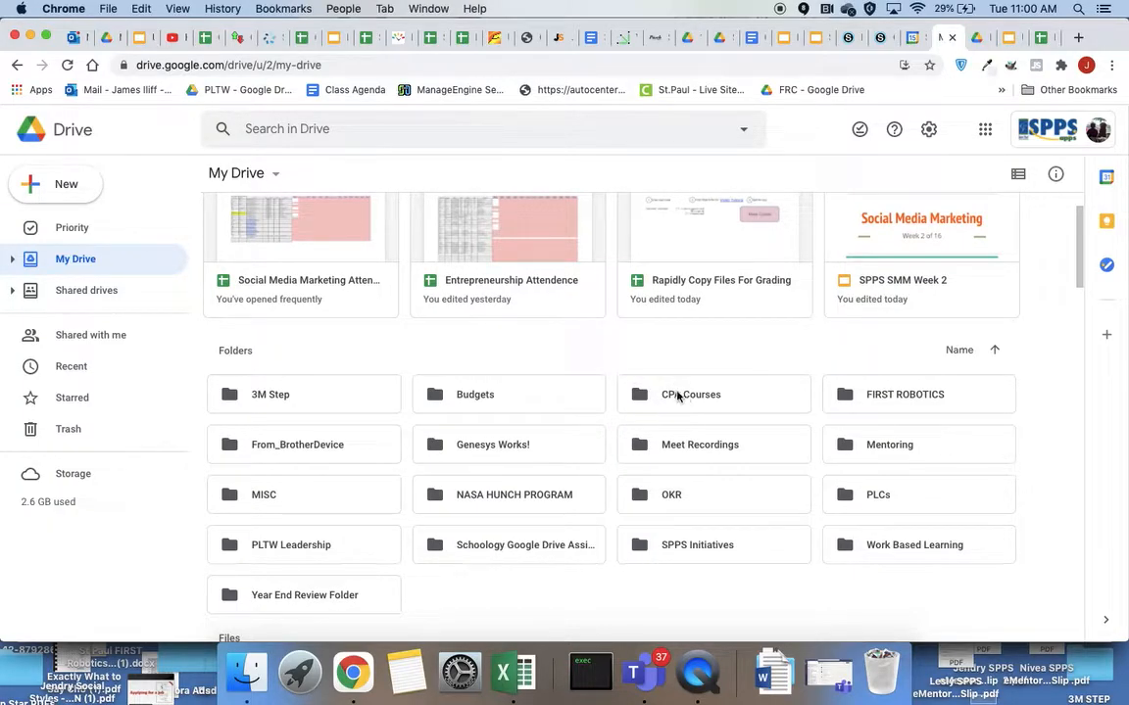
pyautogui.doubleClick(676, 395)
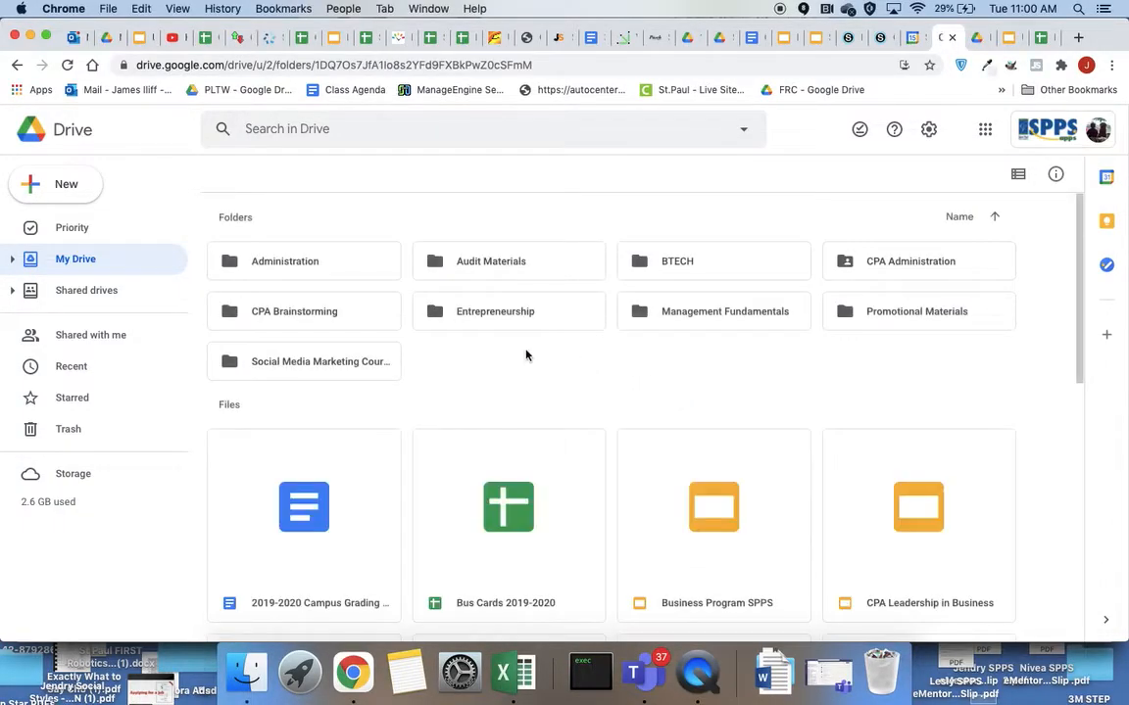
pyautogui.doubleClick(358, 366)
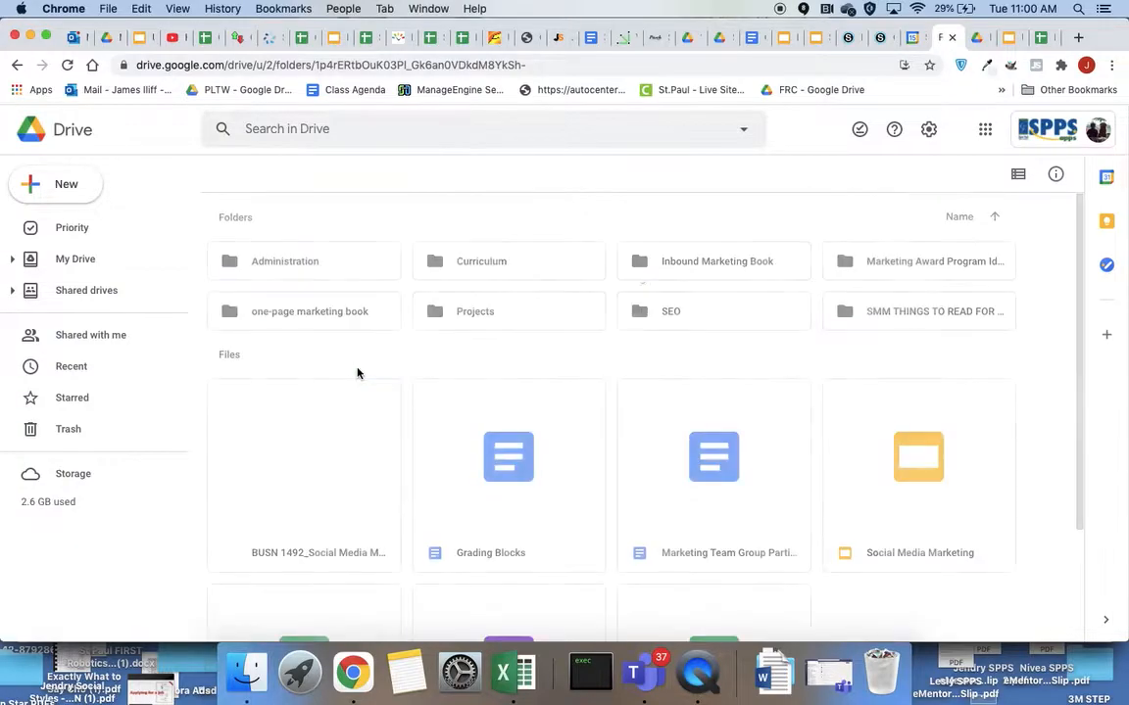
pyautogui.doubleClick(500, 257)
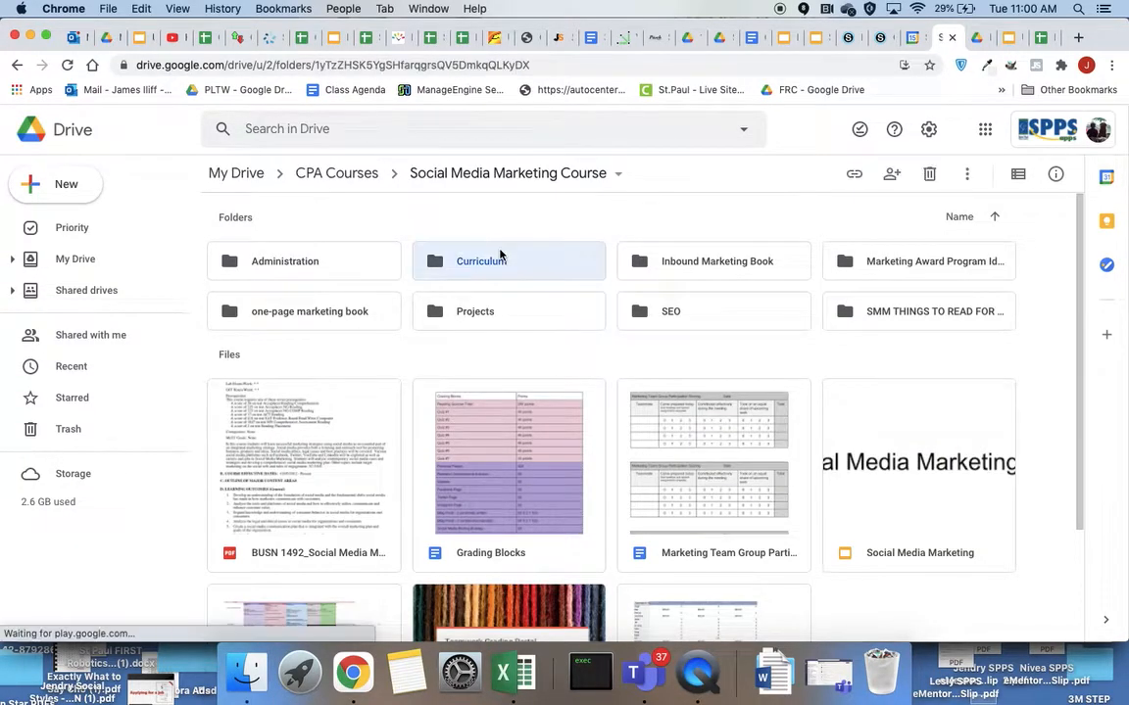
pyautogui.doubleClick(480, 313)
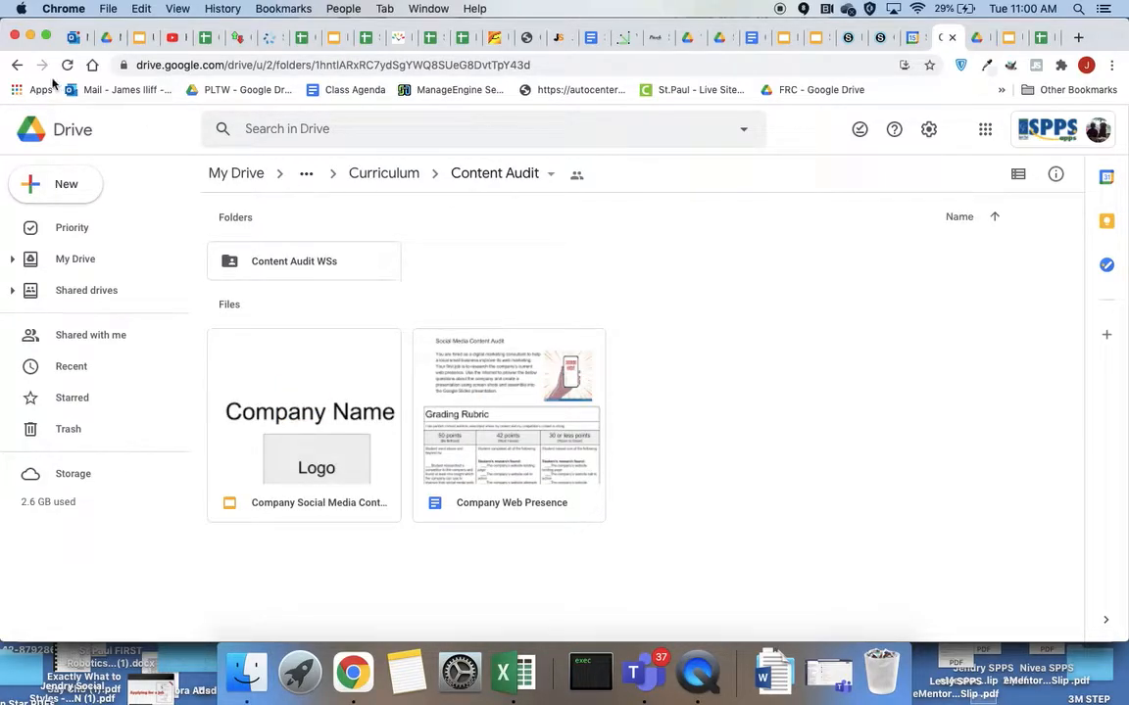
pyautogui.click(17, 67)
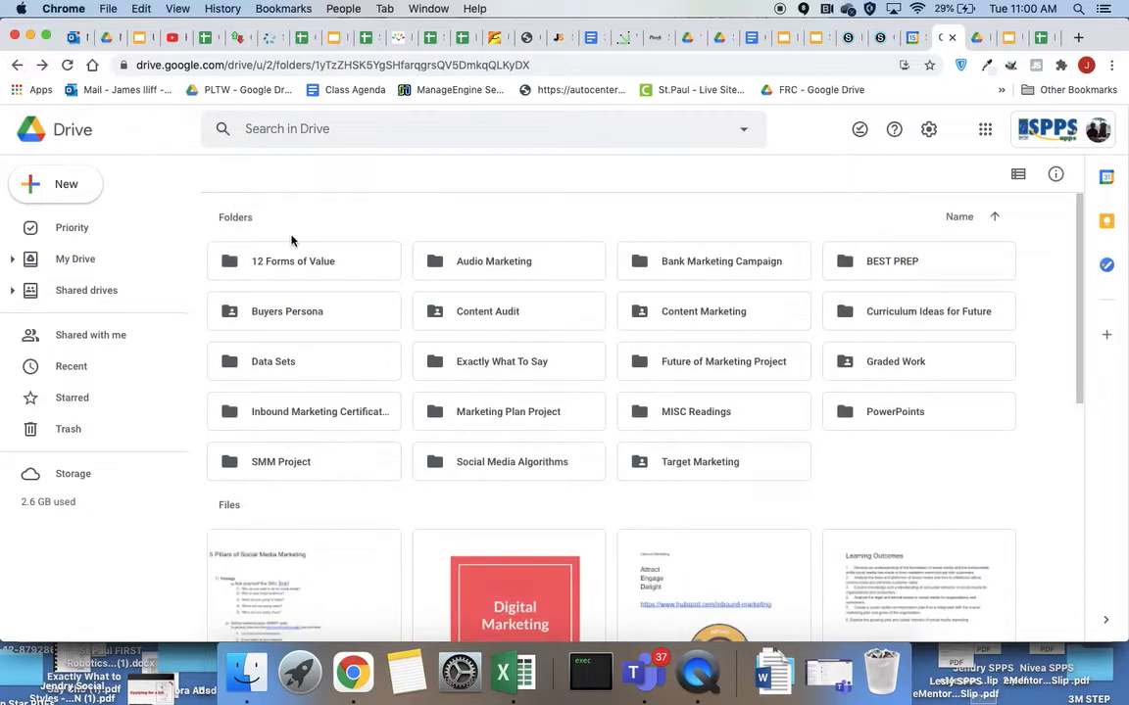
pyautogui.doubleClick(344, 267)
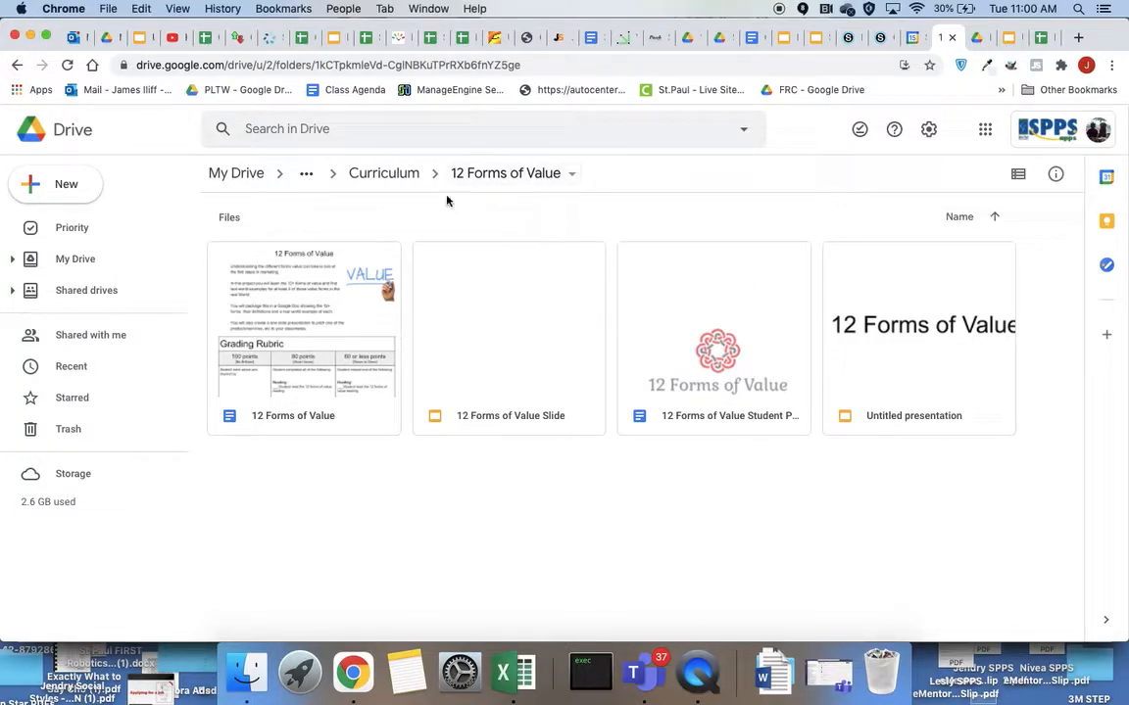
# Step: Copy the 12 Forms of Value folder's ID from its web address into cell E6 of the Rapidly Copy Files For Grading sheet
pyautogui.click(539, 65)
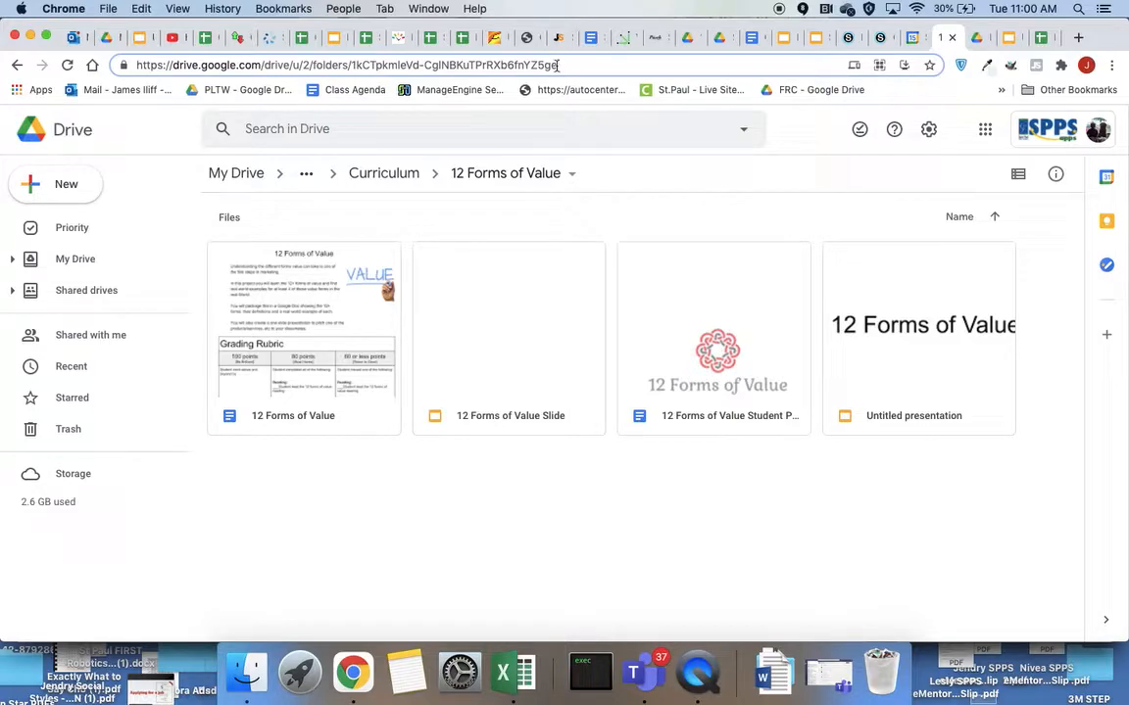
pyautogui.moveTo(568, 64); pyautogui.dragTo(352, 70)
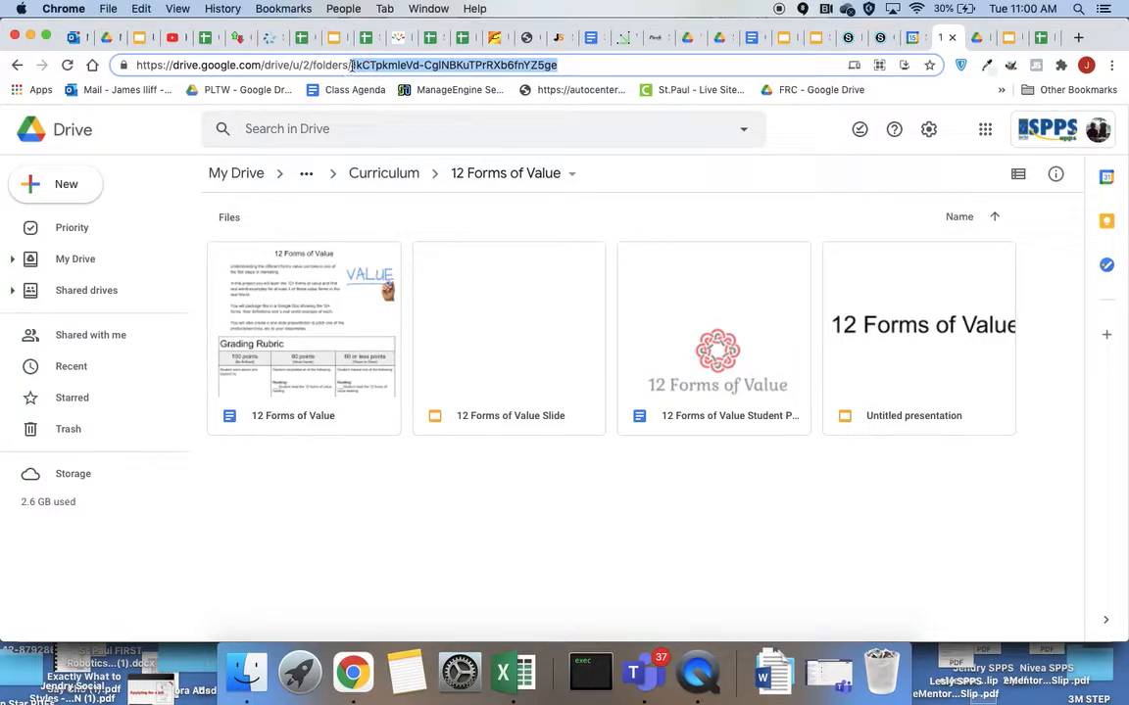
pyautogui.click(579, 66)
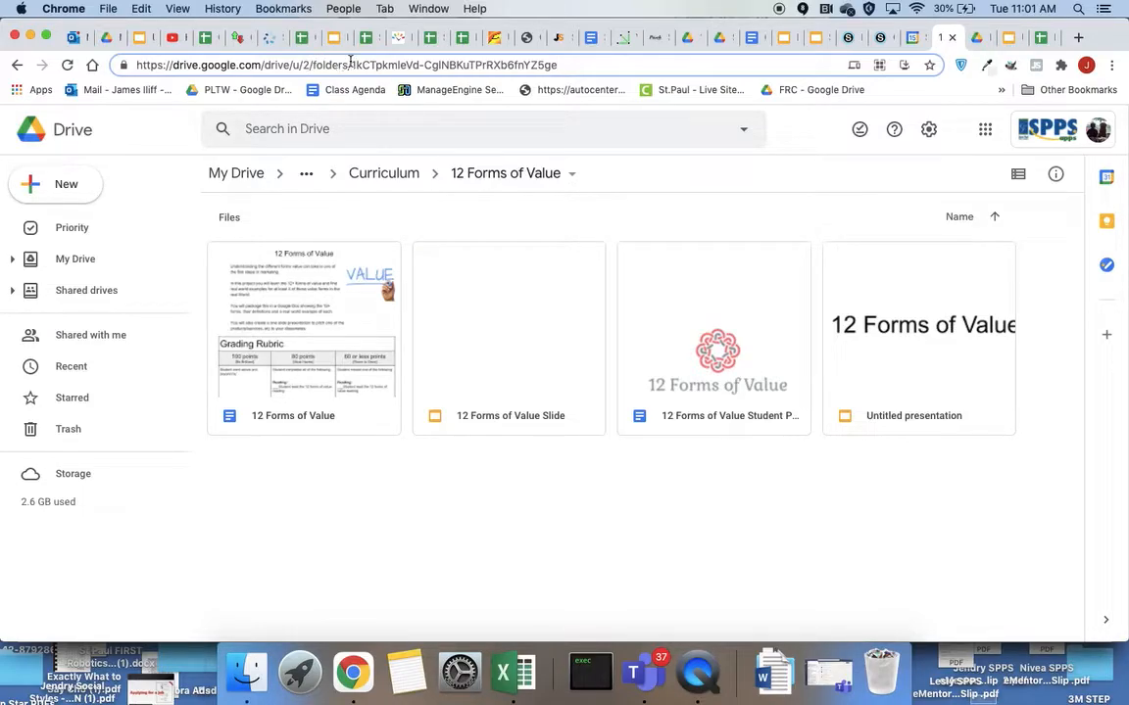
pyautogui.moveTo(351, 65); pyautogui.dragTo(533, 75)
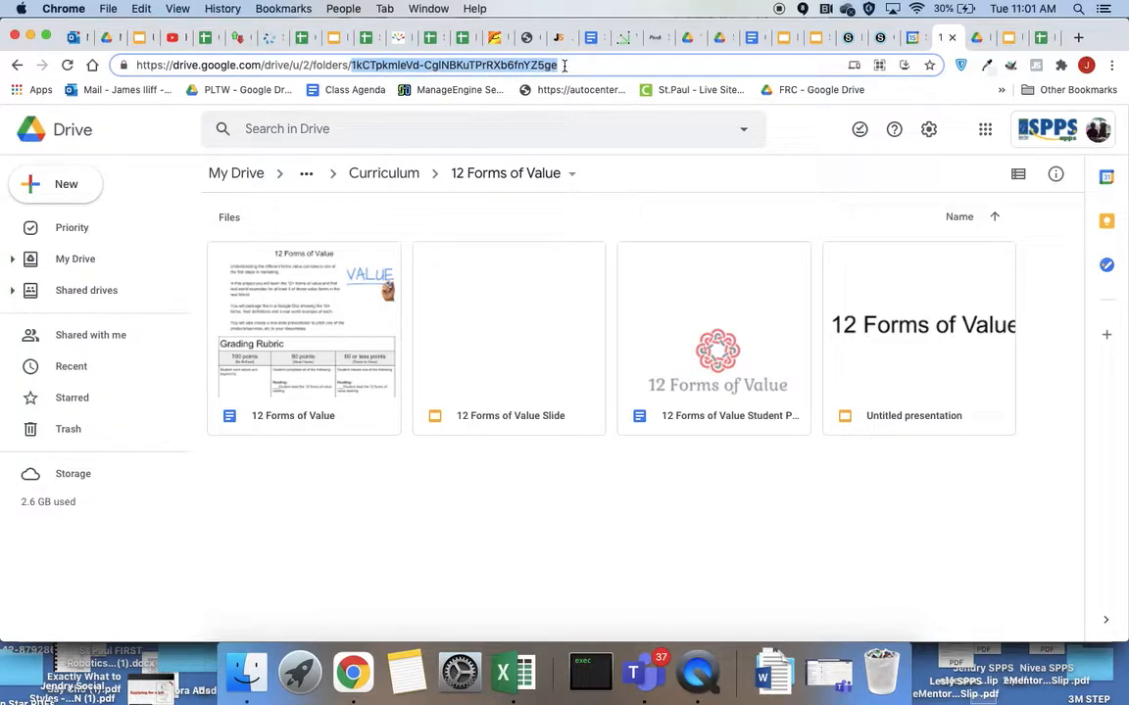
pyautogui.press('super+c')
pyautogui.click(1058, 38)
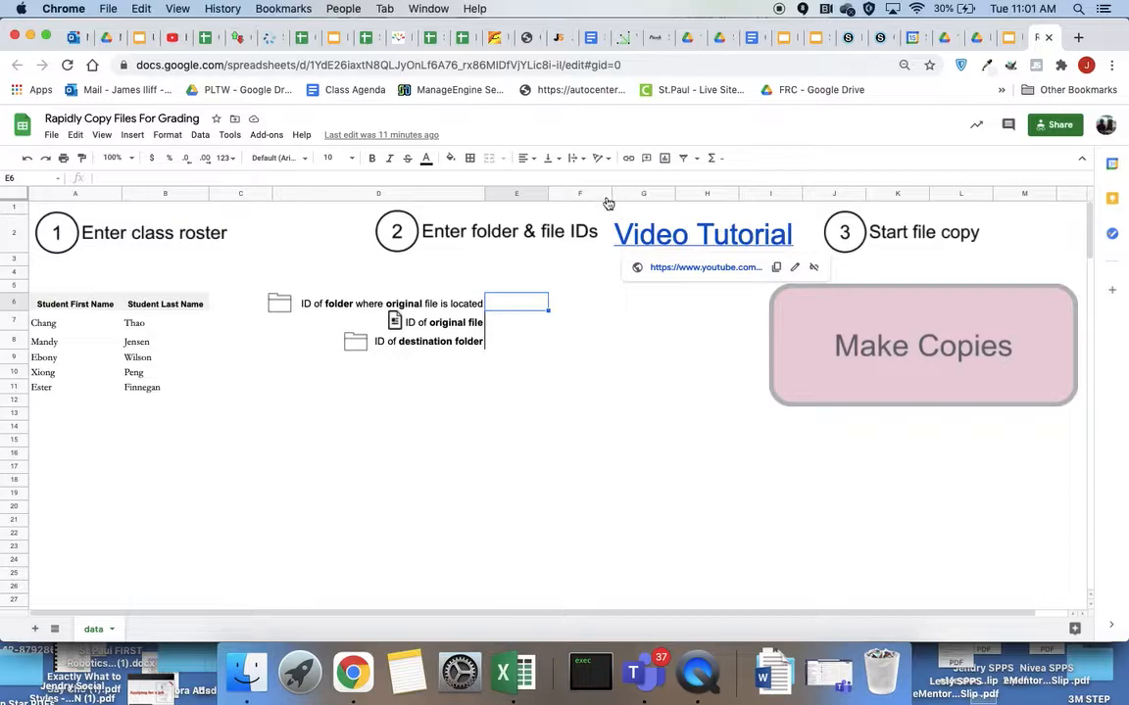
pyautogui.press('super+v')
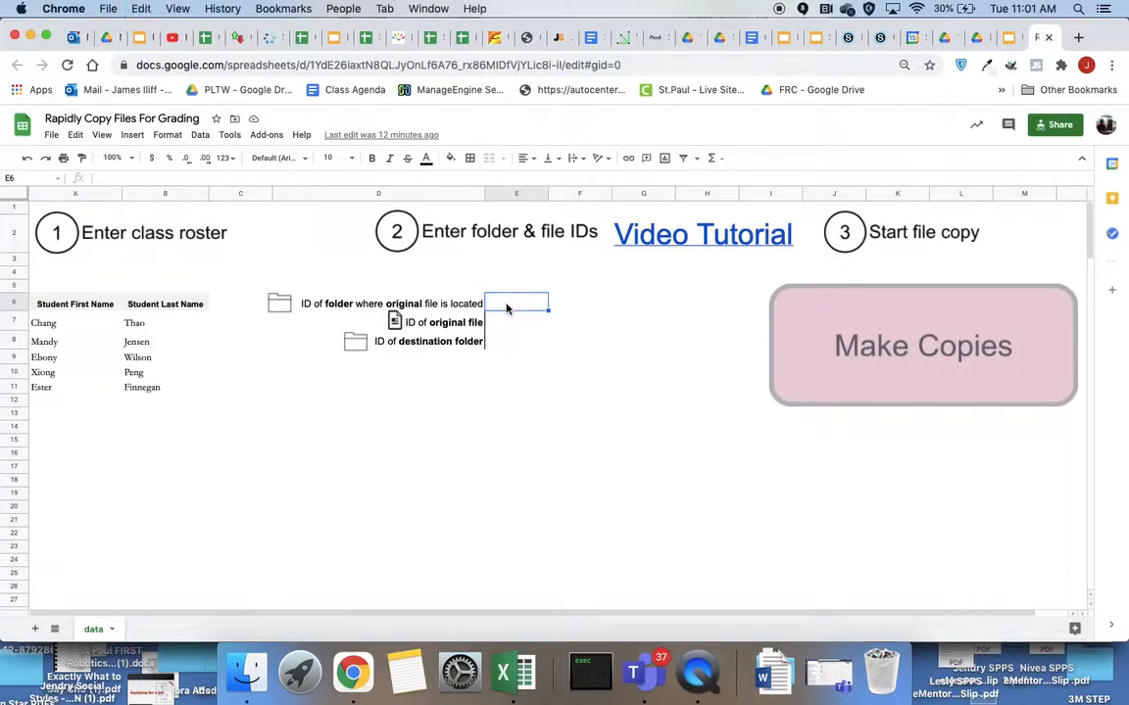
pyautogui.click(537, 375)
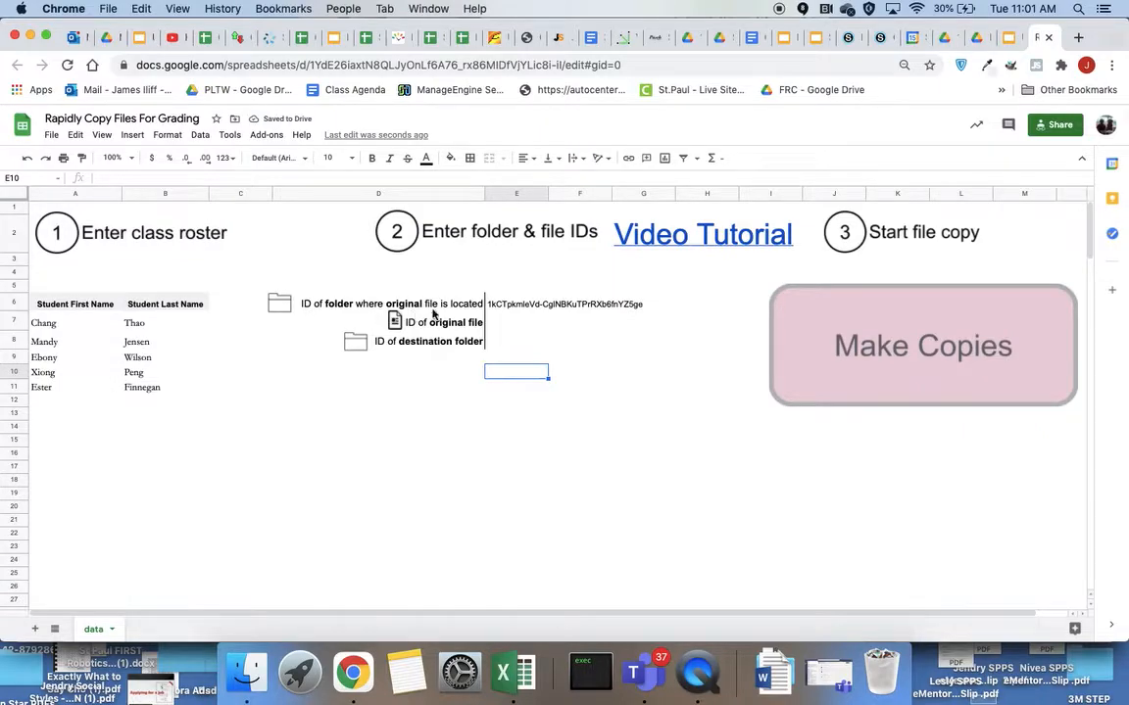
# Step: Select cell E7 for the original file's ID and open the 12 Forms of Value document from its Drive folder
pyautogui.click(401, 323)
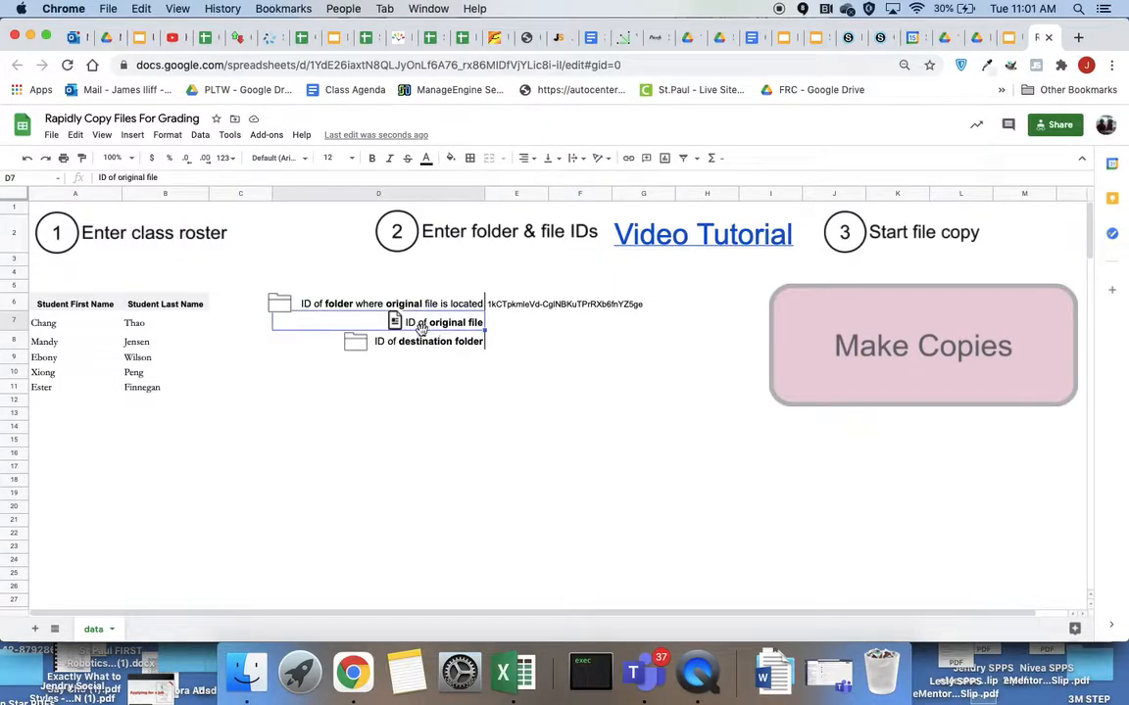
pyautogui.click(507, 325)
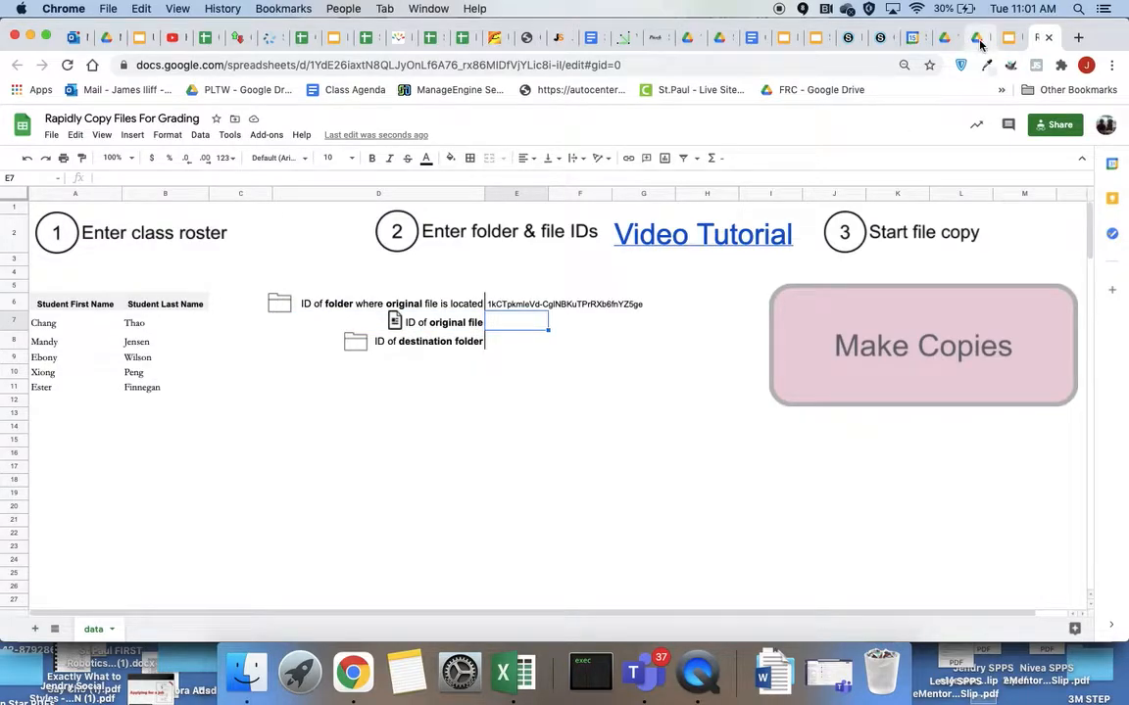
pyautogui.click(942, 37)
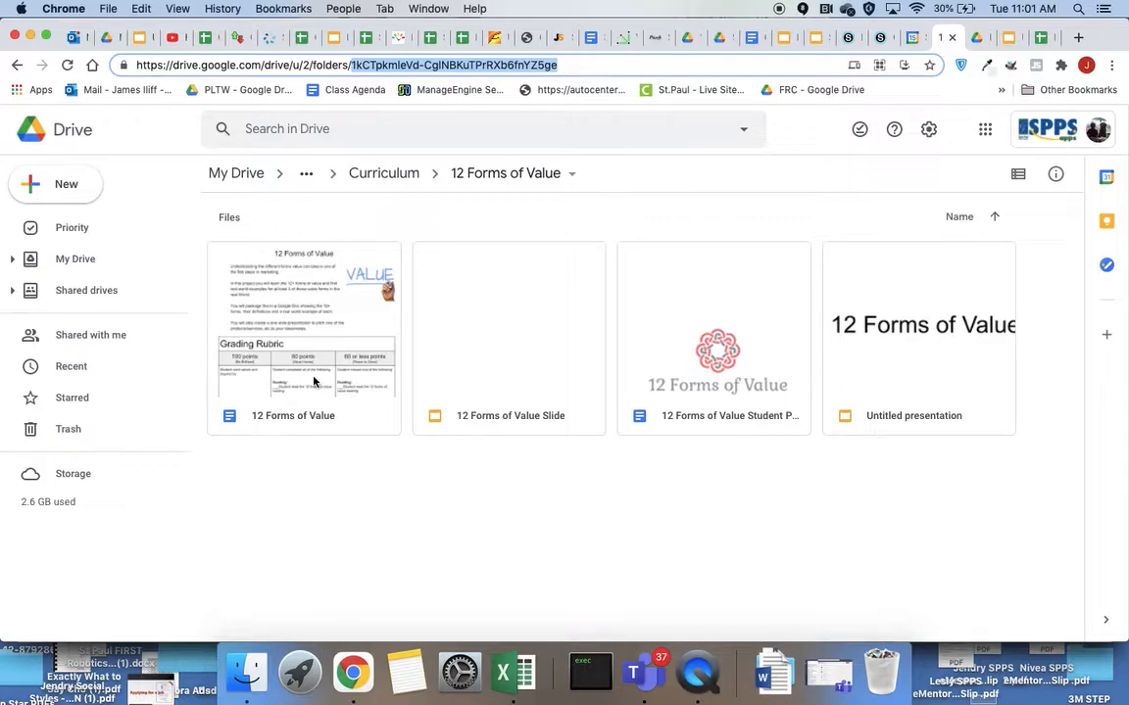
pyautogui.doubleClick(311, 350)
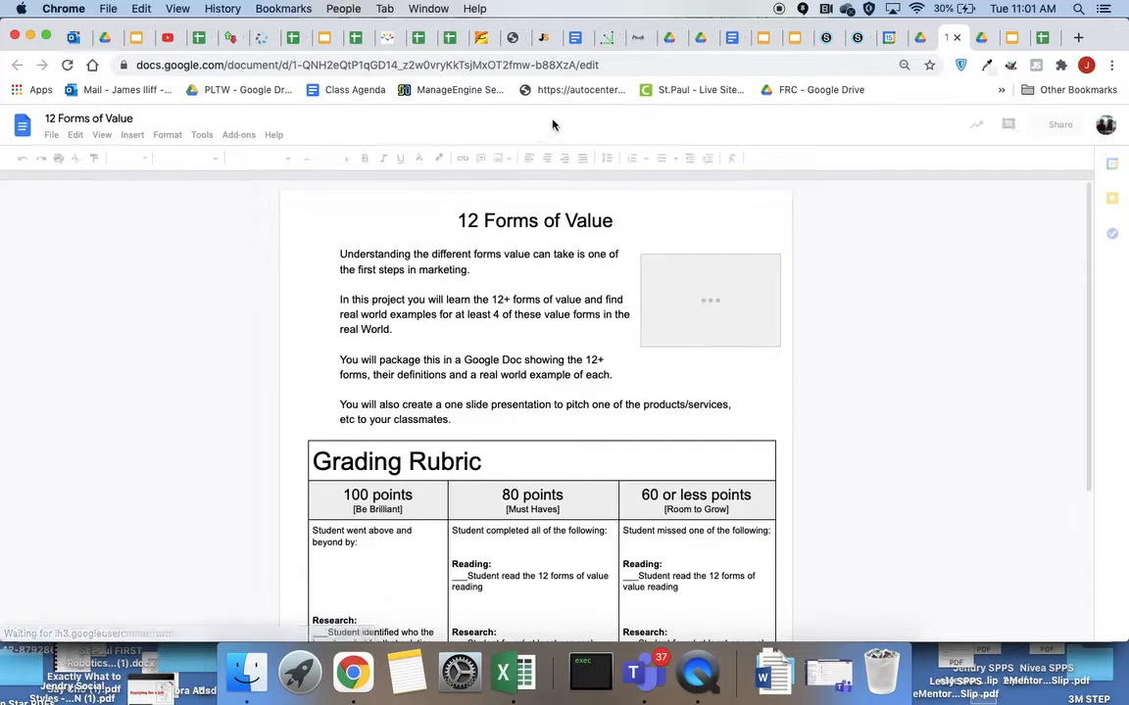
# Step: Copy the 12 Forms of Value document's ID from its web address, leaving out the /edit ending
pyautogui.click(613, 63)
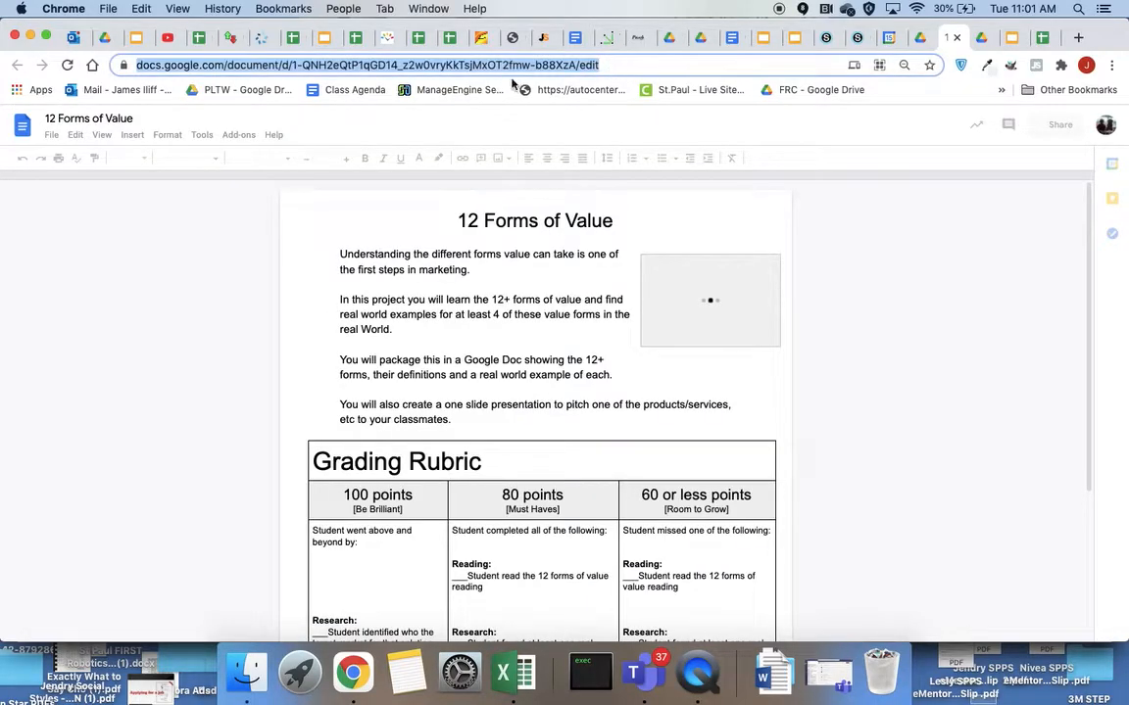
pyautogui.click(619, 64)
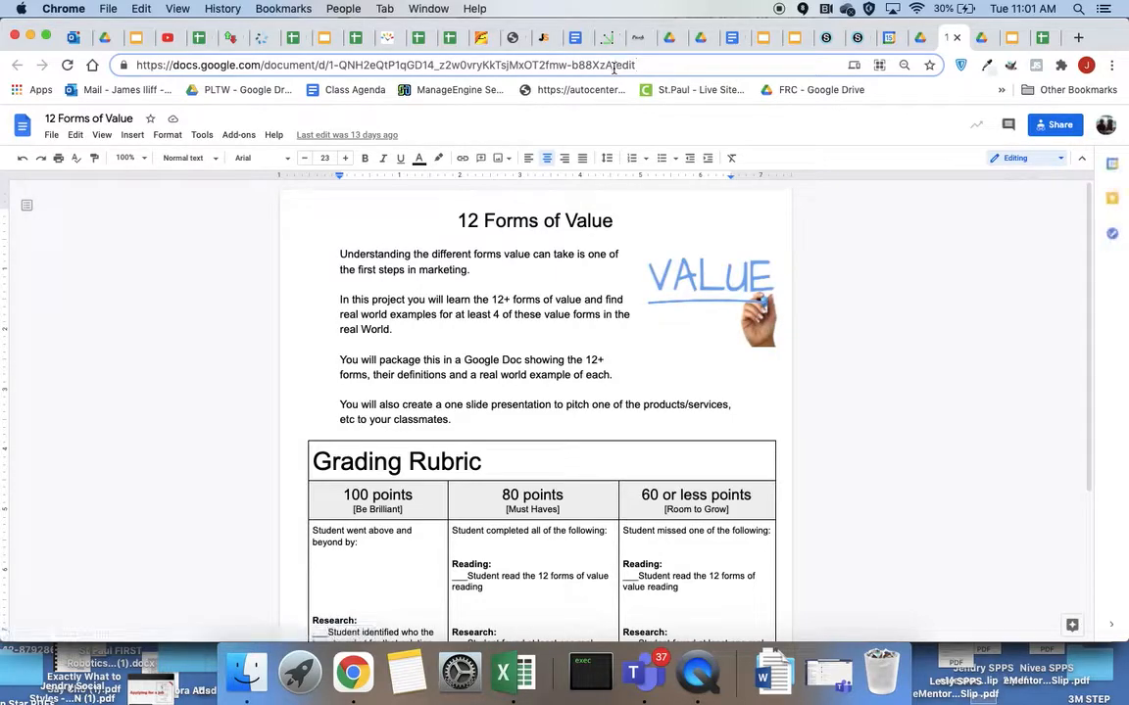
pyautogui.doubleClick(618, 65)
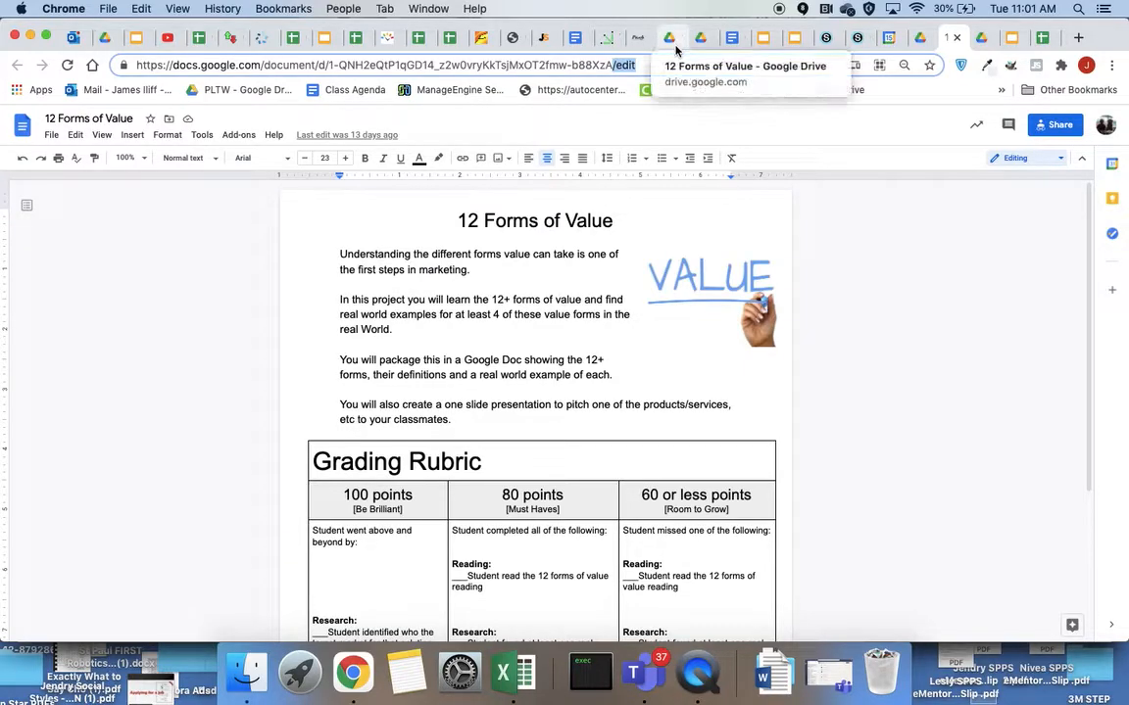
pyautogui.press('BackSpace')
pyautogui.press('BackSpace')
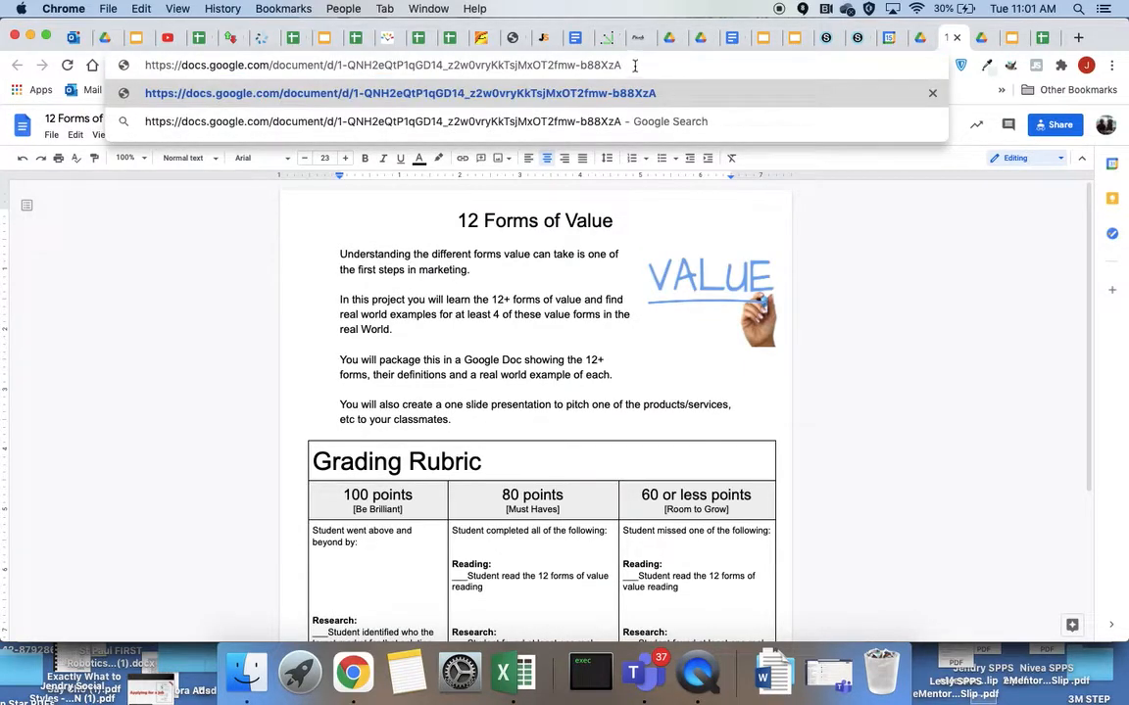
pyautogui.moveTo(635, 66); pyautogui.dragTo(340, 69)
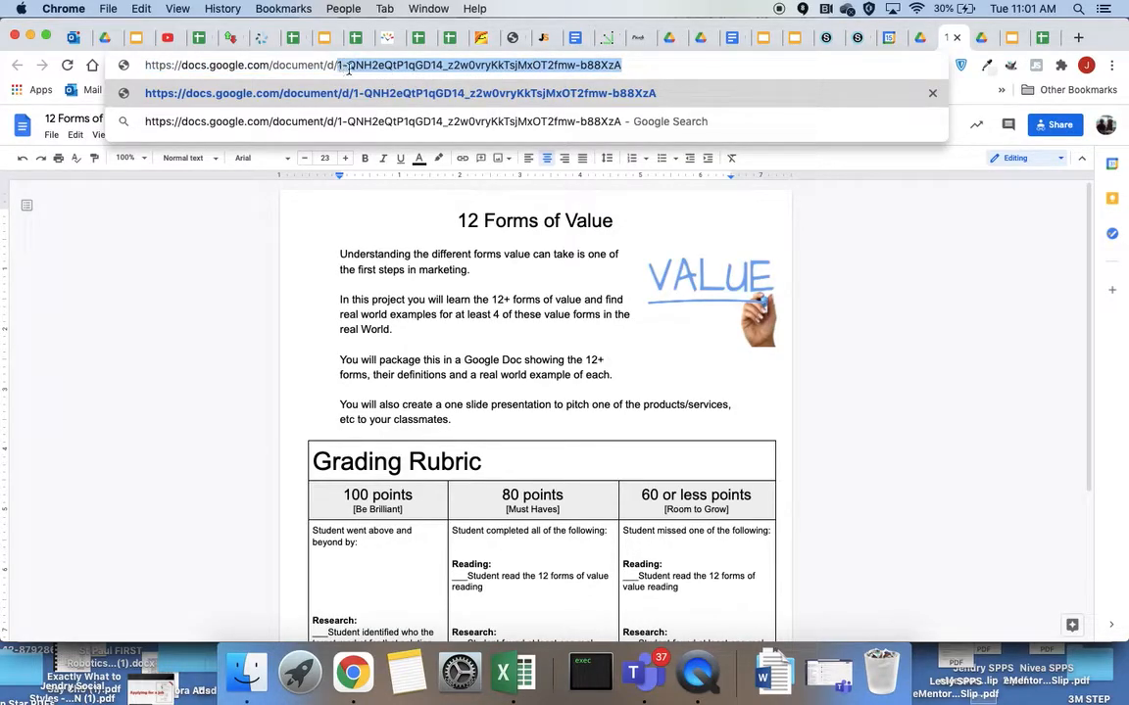
pyautogui.press('super+c')
# Step: Paste the copied document ID into cell E7 of the Rapidly Copy Files For Grading sheet as the original file's ID
pyautogui.click(1042, 39)
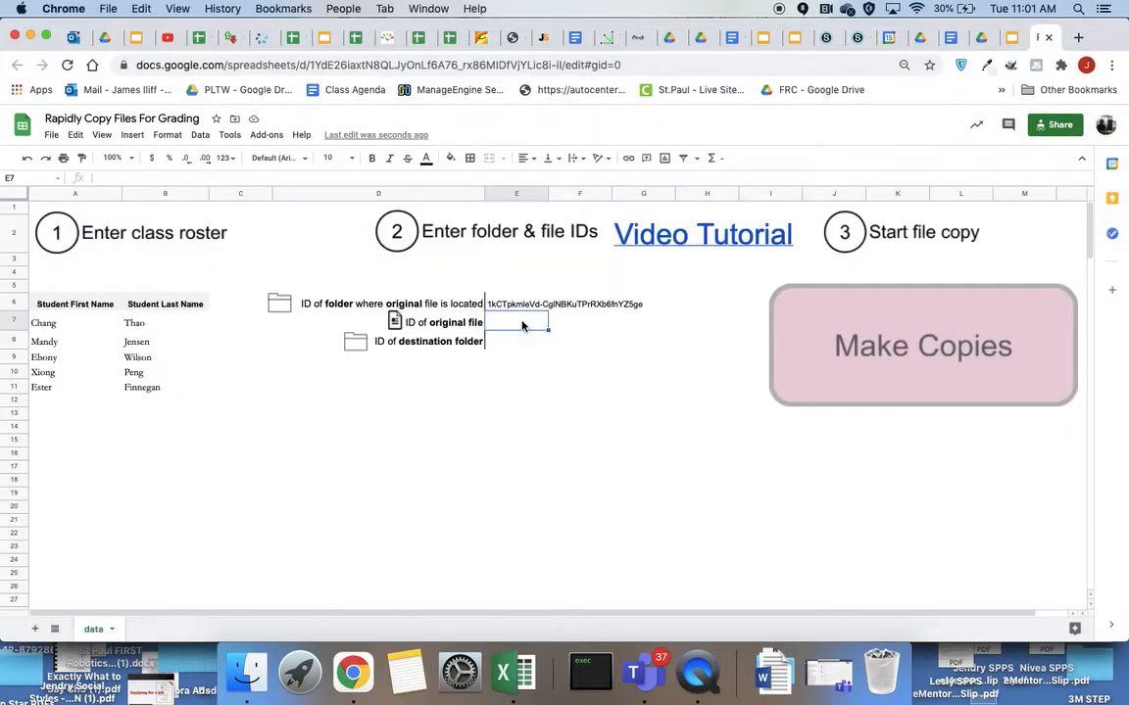
pyautogui.press('super+v')
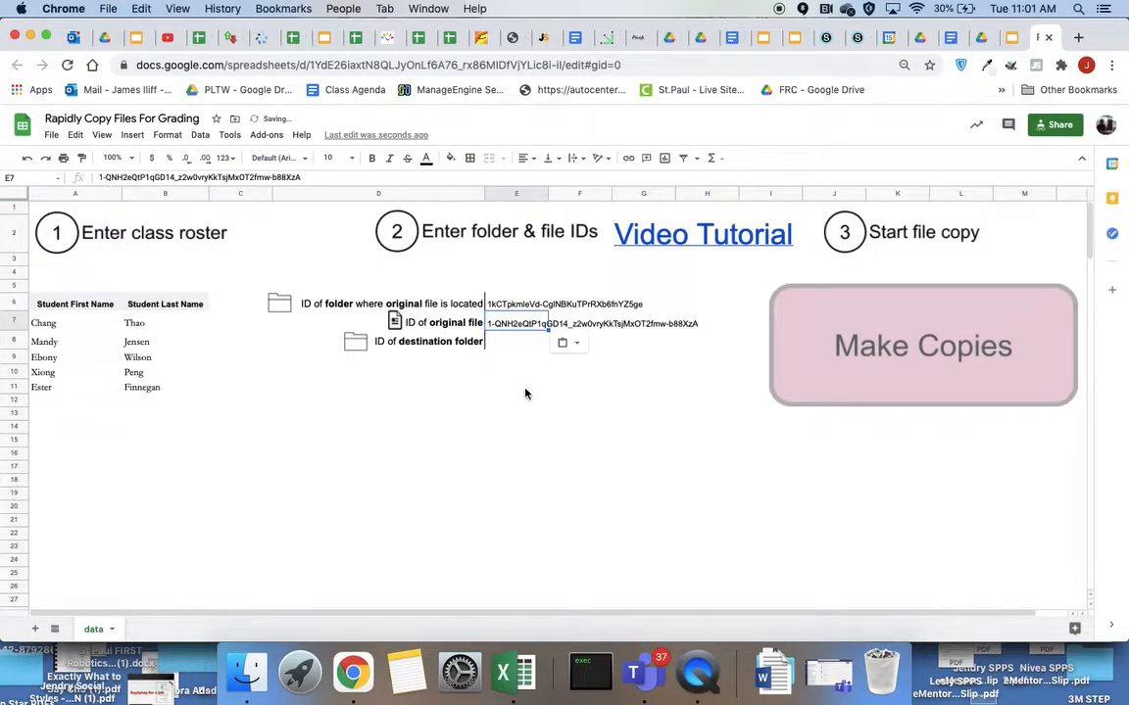
pyautogui.press('Down')
pyautogui.press('Down')
pyautogui.press('Down')
pyautogui.press('Down')
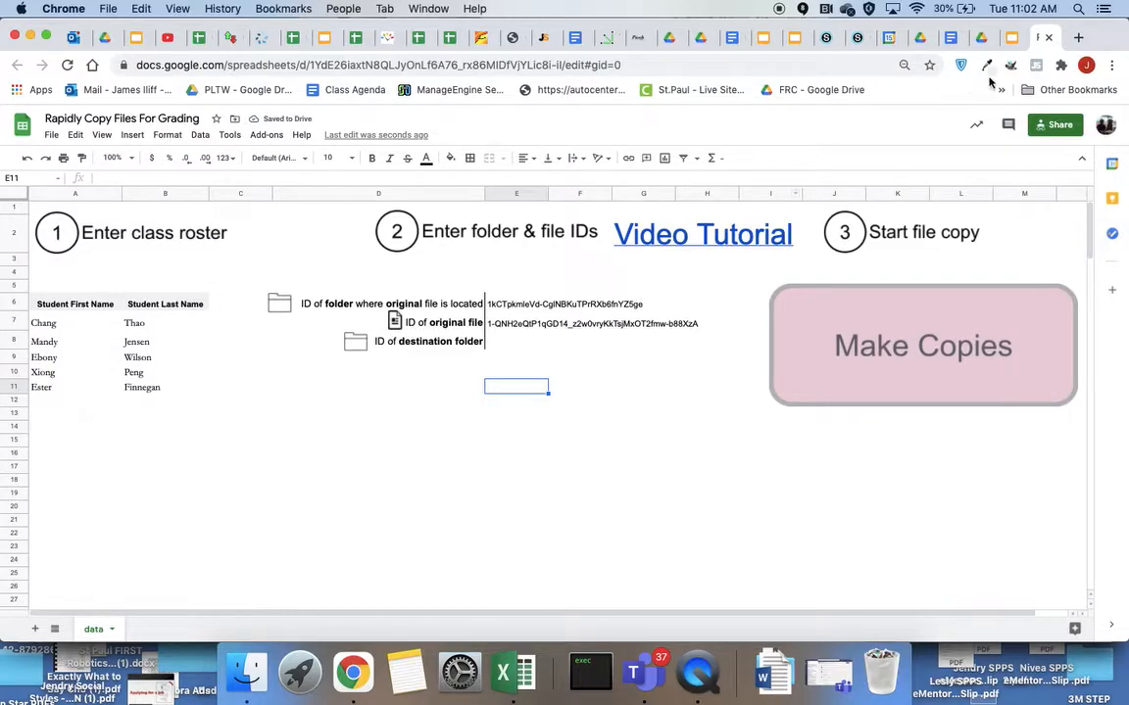
# Step: Close the 12 Forms of Value document and look through the folders in the personal My Drive
pyautogui.click(950, 41)
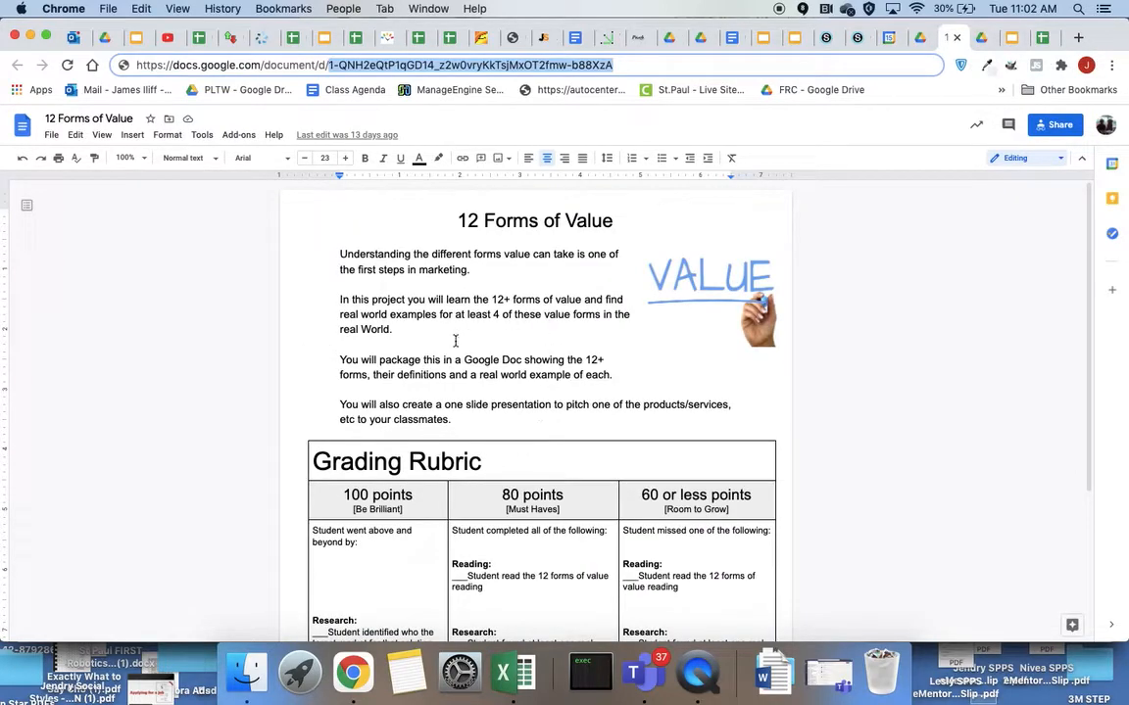
pyautogui.click(957, 38)
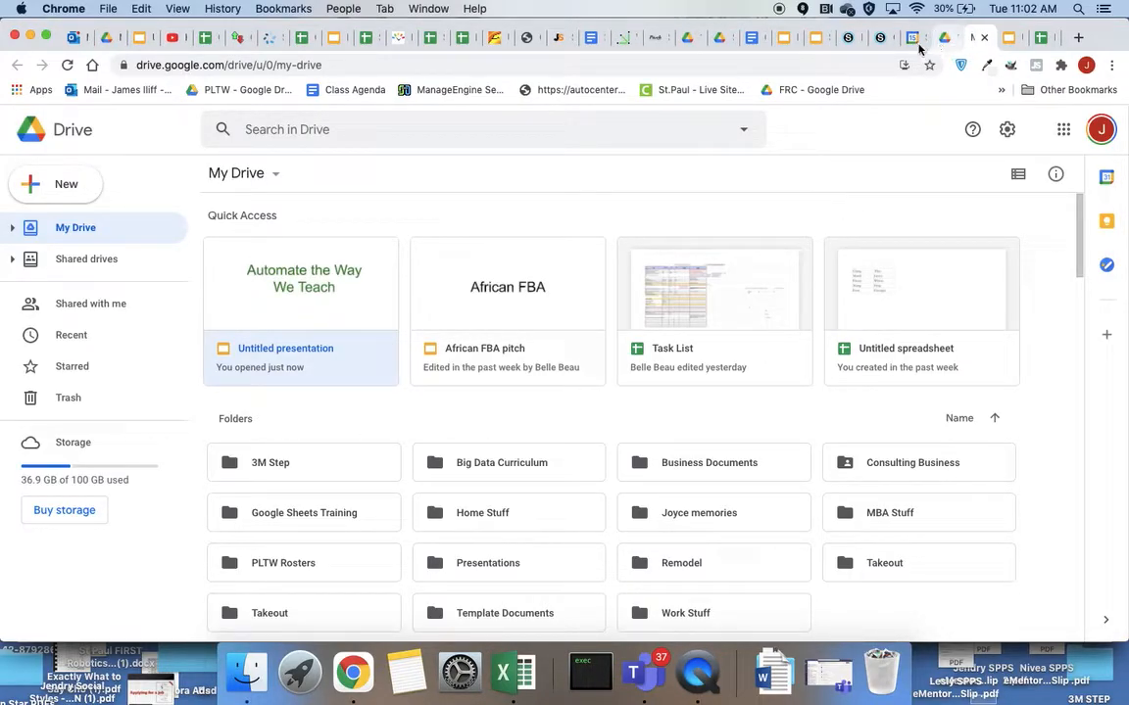
pyautogui.scroll(-2, 617, 504)
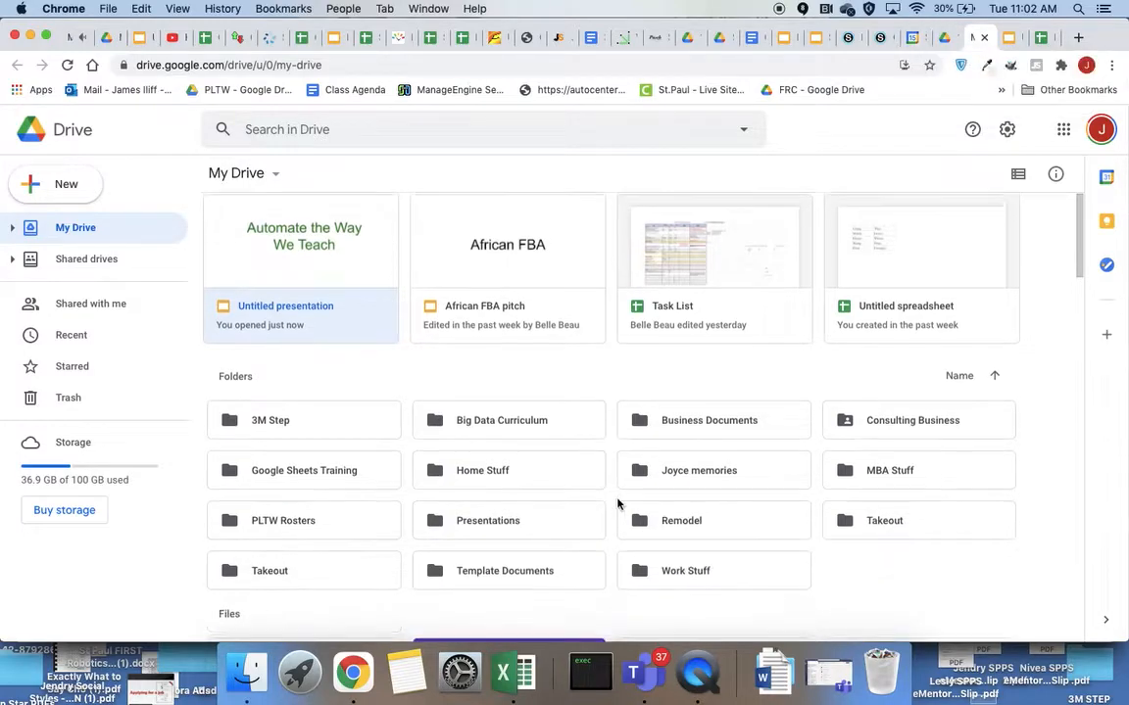
pyautogui.scroll(-1, 617, 504)
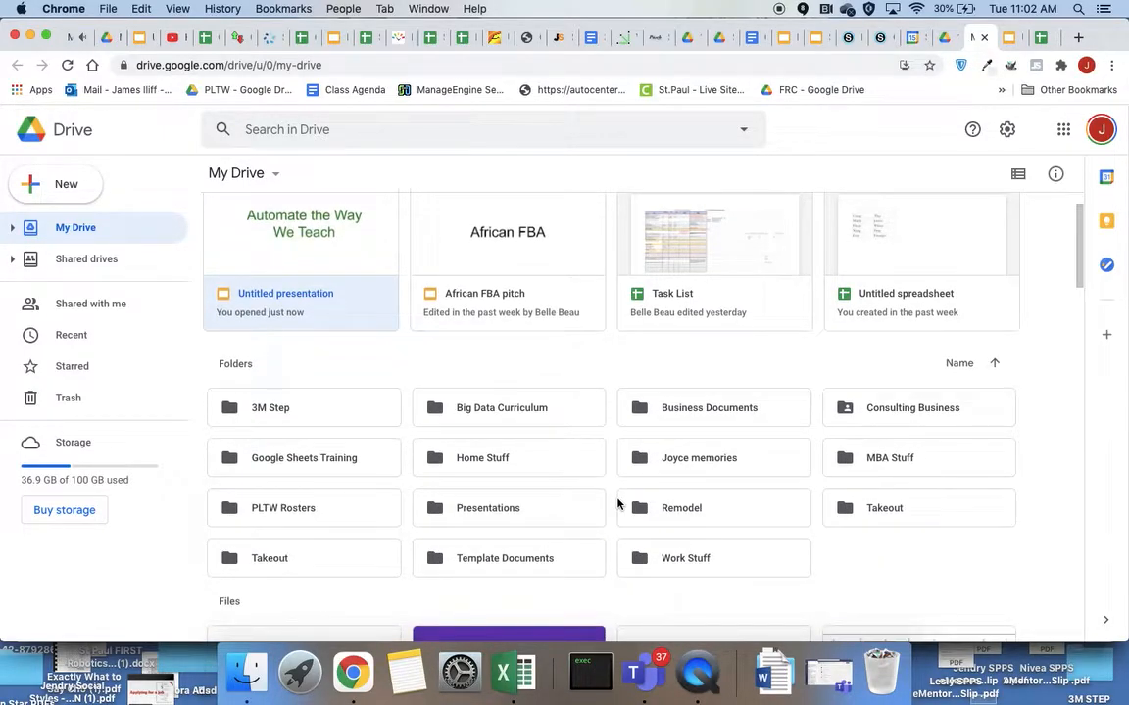
pyautogui.scroll(2, 617, 503)
# Step: From the 12 Forms of Value folder in Drive, go up to Curriculum and open Graded Work, briefly checking its Content Audit 2021 subfolder
pyautogui.click(943, 39)
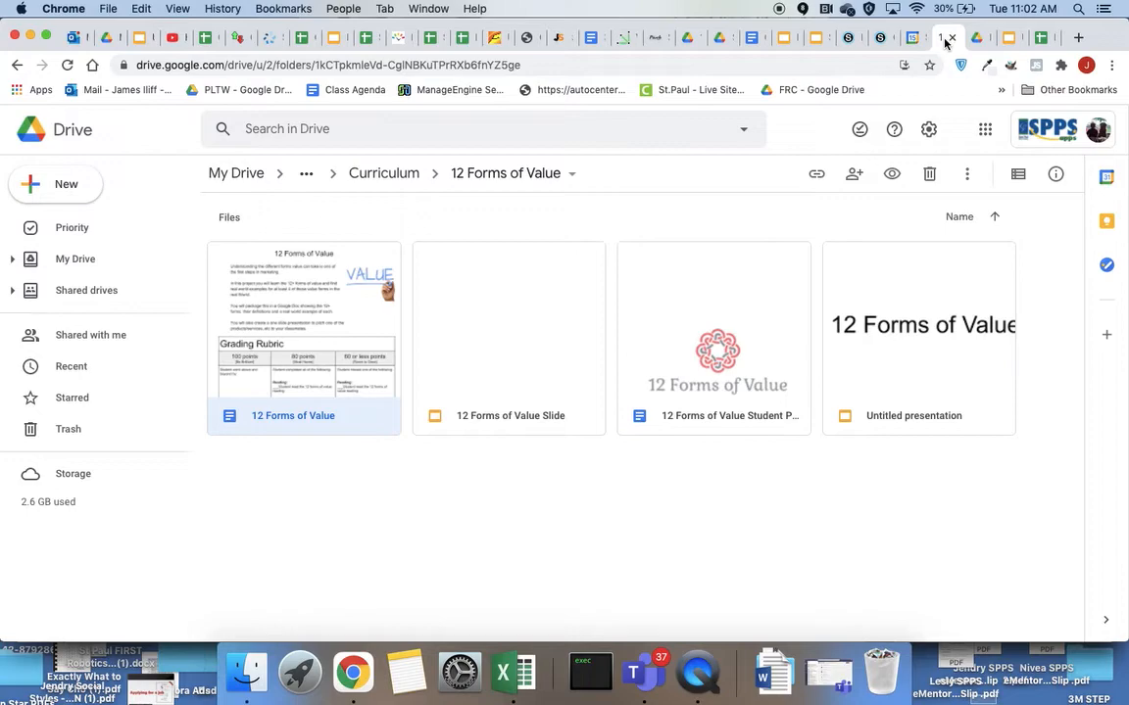
pyautogui.click(405, 174)
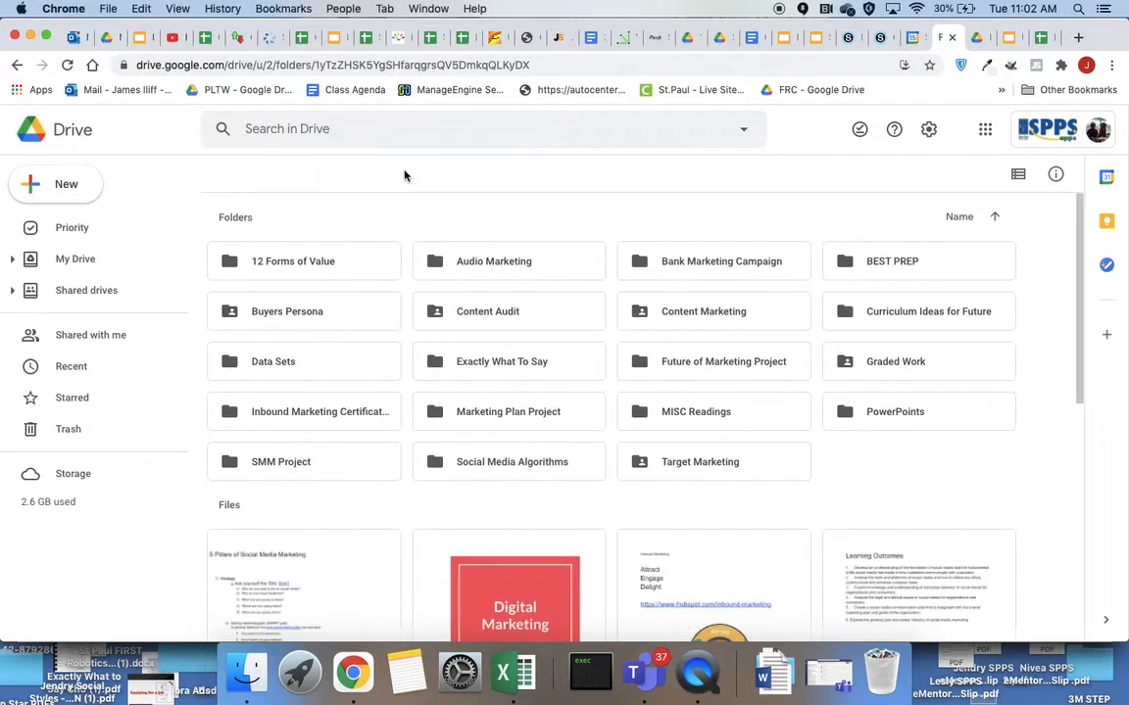
pyautogui.doubleClick(879, 361)
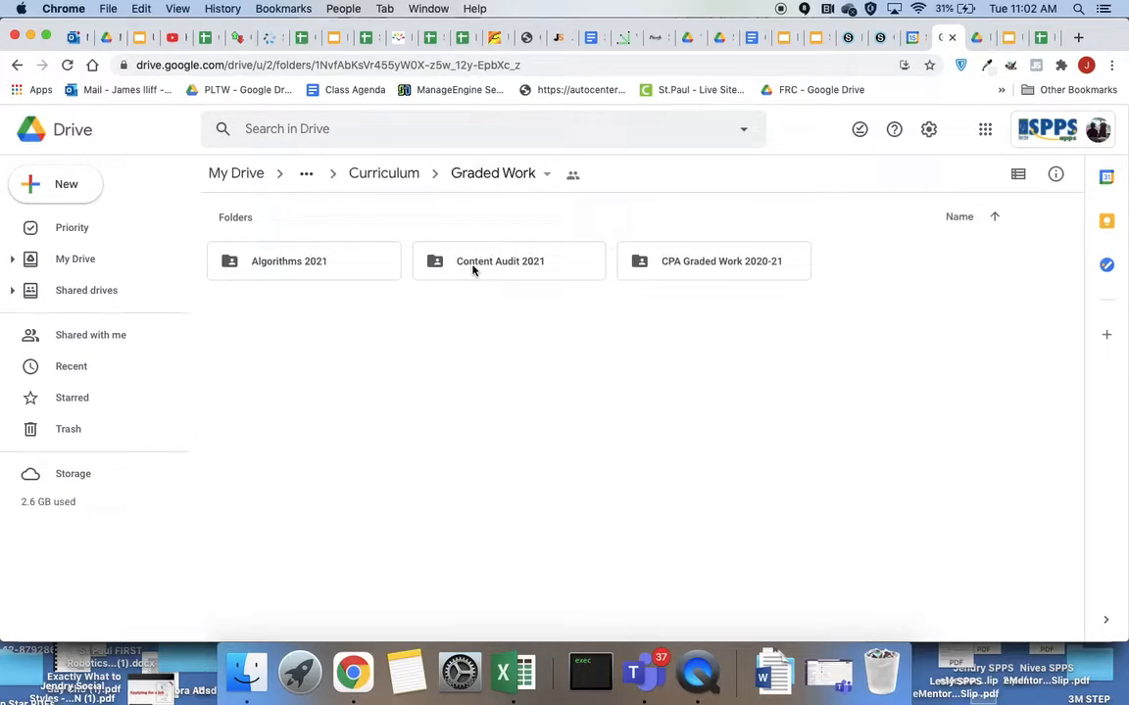
pyautogui.doubleClick(512, 268)
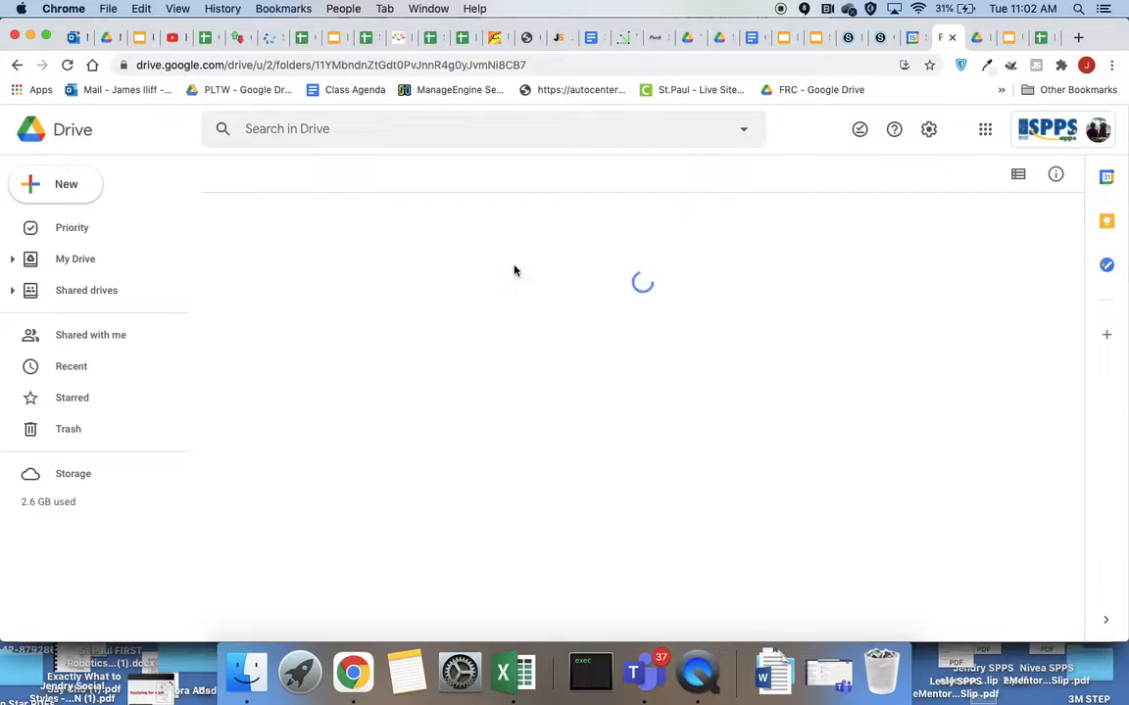
pyautogui.click(17, 67)
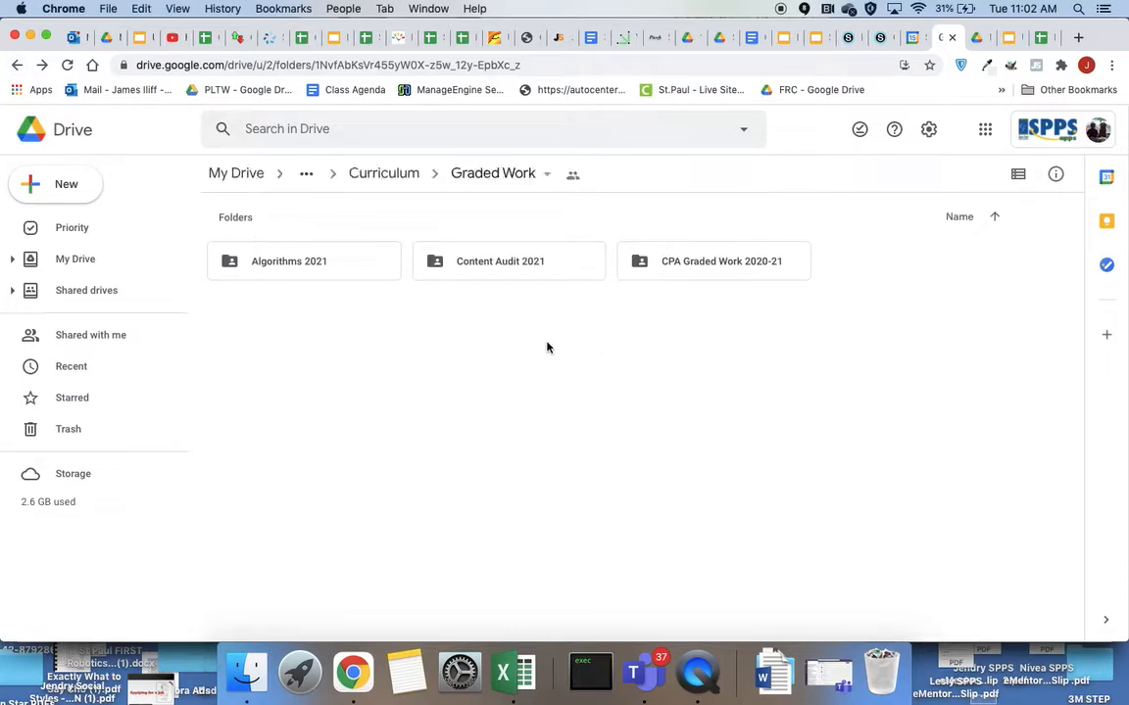
# Step: Create a new folder named Forms of Value 2021 inside the Graded Work folder
pyautogui.click(56, 193)
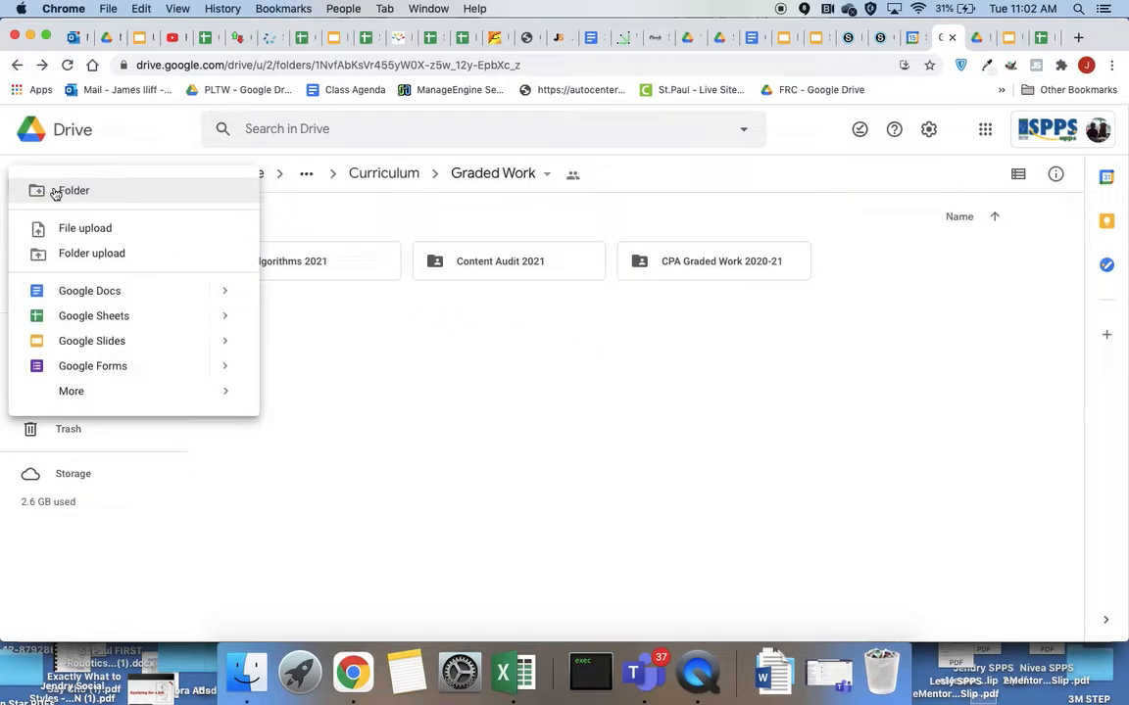
pyautogui.click(71, 191)
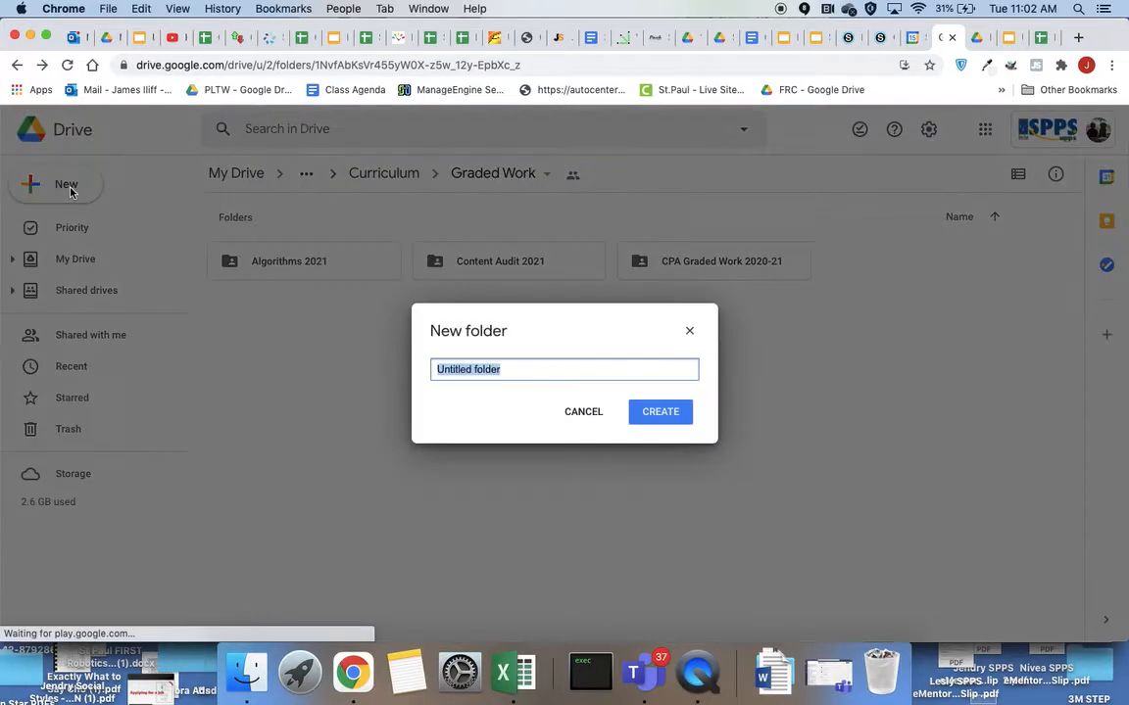
pyautogui.write('Forms of Value 2021')
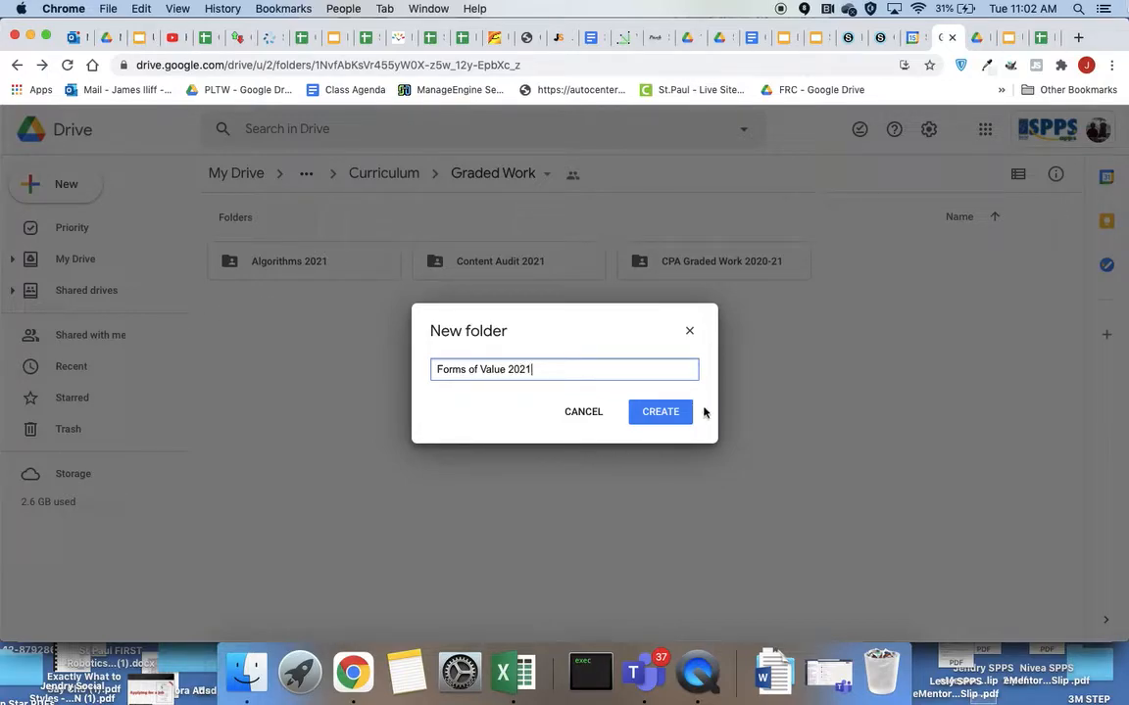
pyautogui.click(660, 413)
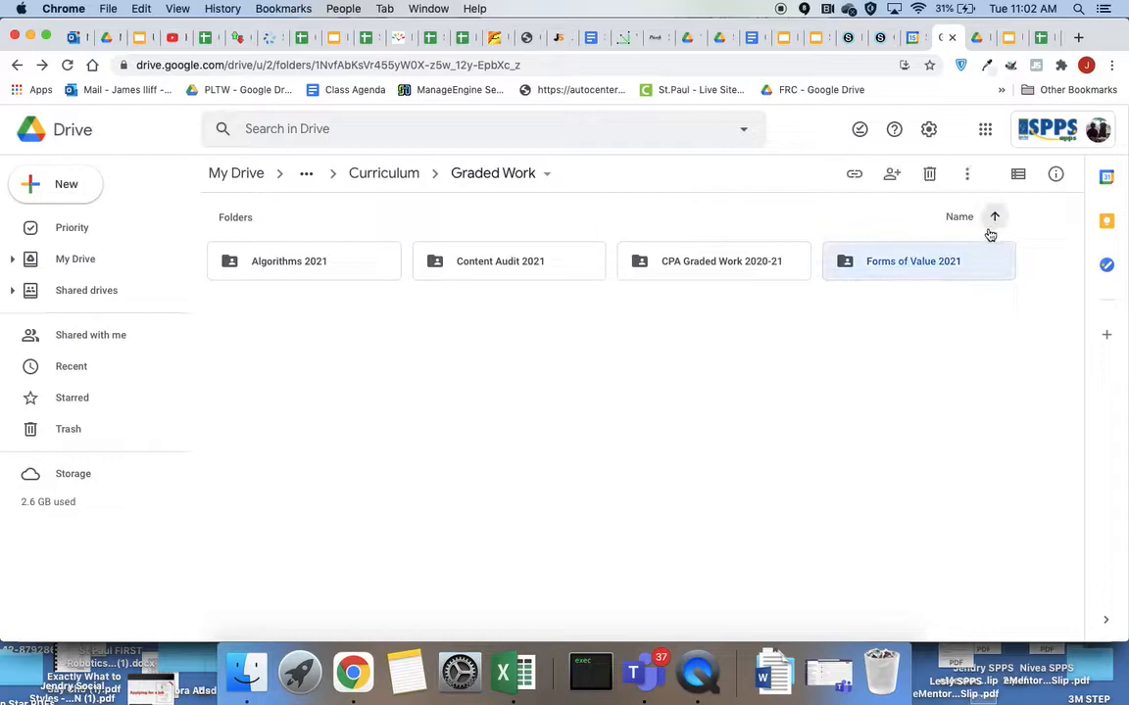
# Step: Open the Forms of Value 2021 folder and copy its ID from the end of its web address
pyautogui.doubleClick(880, 266)
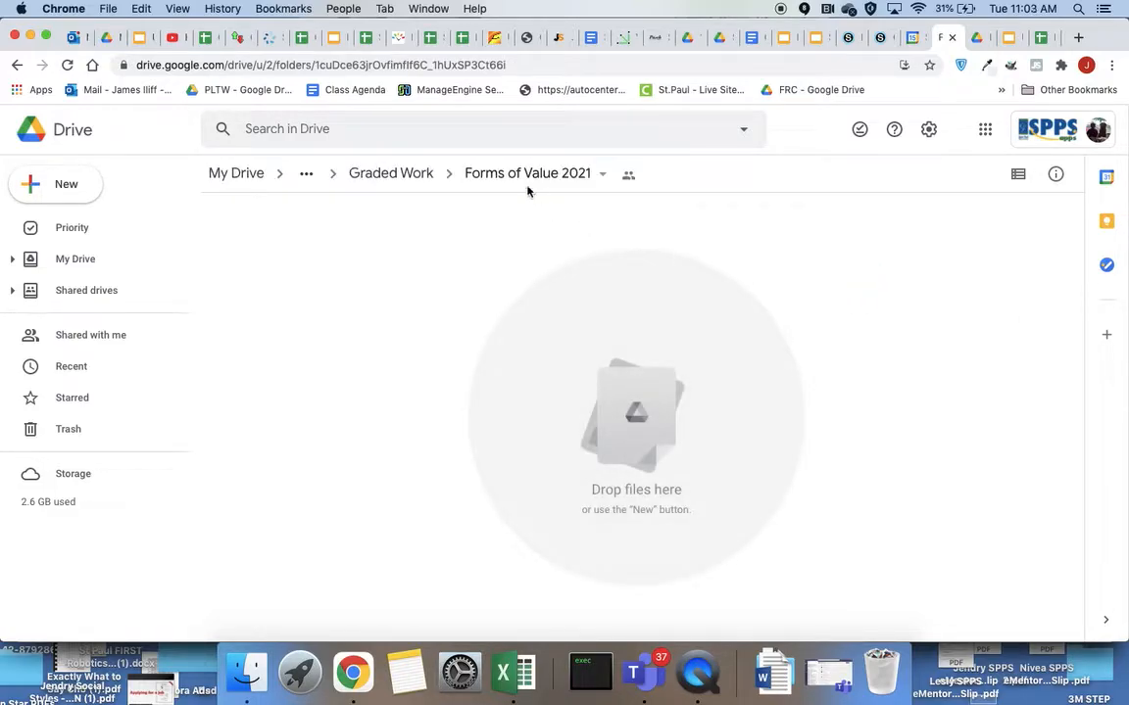
pyautogui.click(514, 65)
pyautogui.click(554, 65)
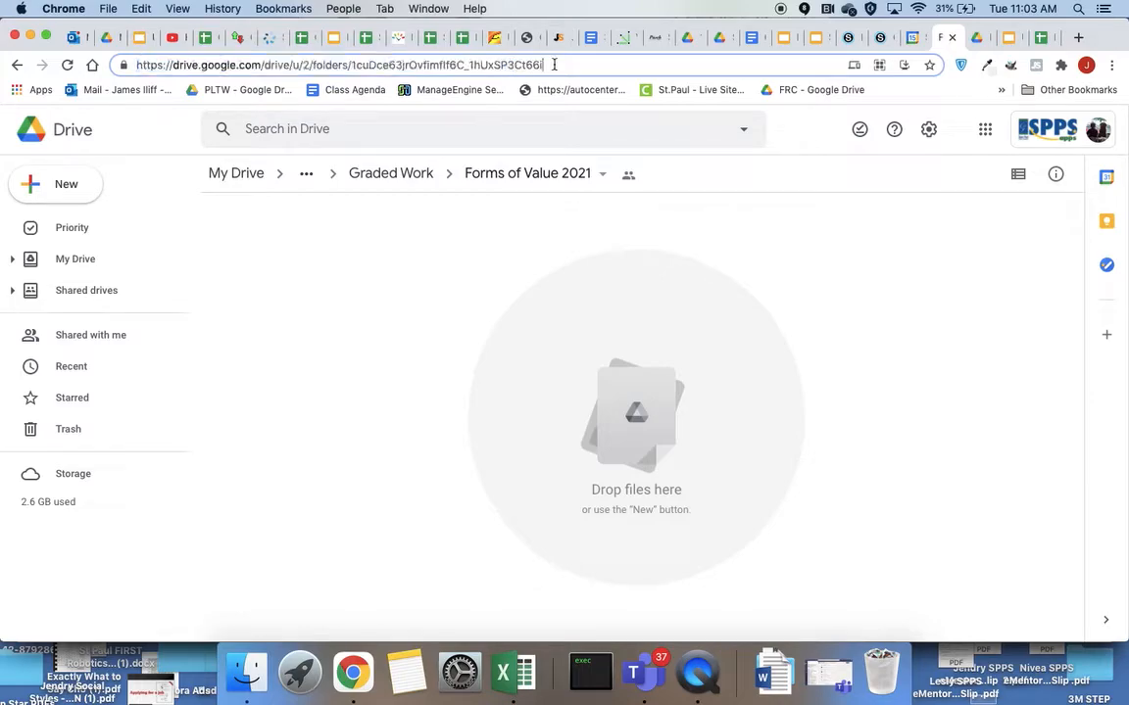
pyautogui.moveTo(581, 65); pyautogui.dragTo(352, 66)
pyautogui.press('super+c')
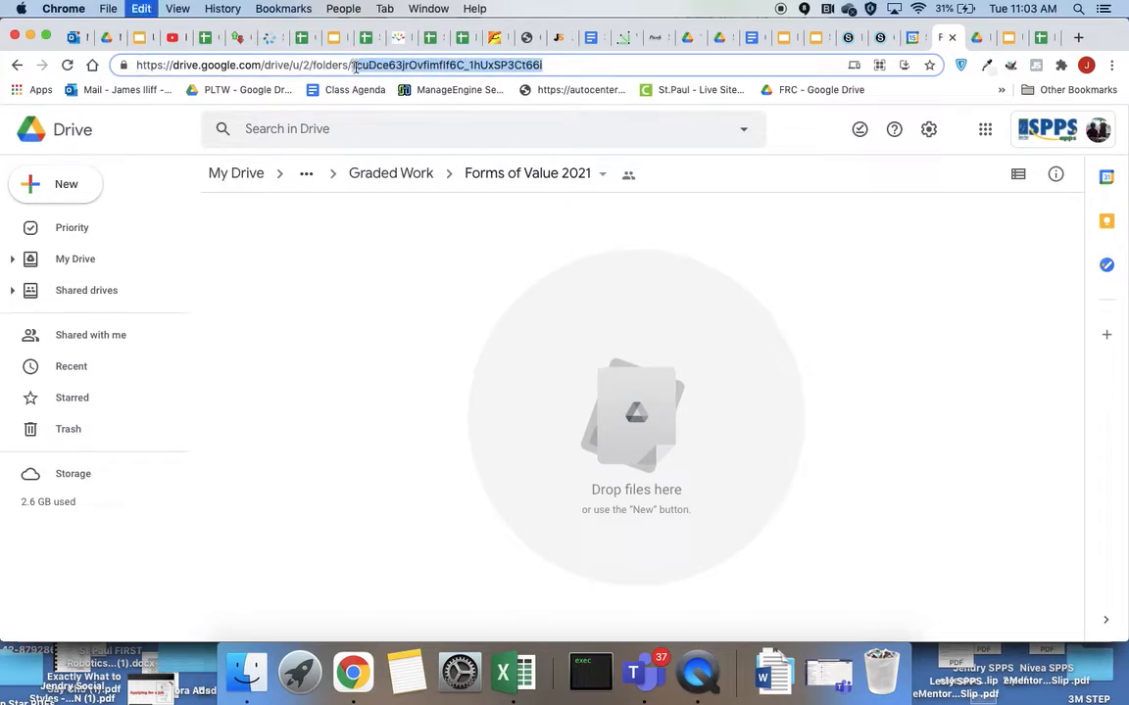
pyautogui.click(428, 278)
# Step: Paste the copied folder ID into cell E8 of the Rapidly Copy Files For Grading sheet as the destination folder's ID
pyautogui.click(1042, 39)
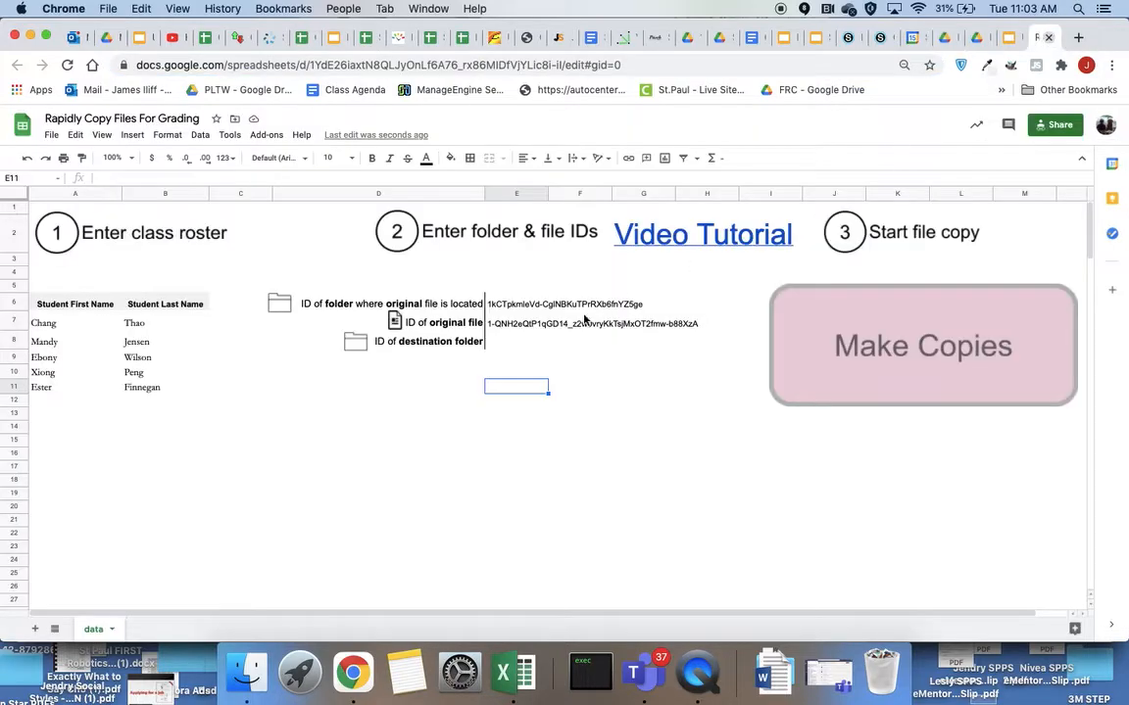
pyautogui.click(494, 347)
pyautogui.press('super+v')
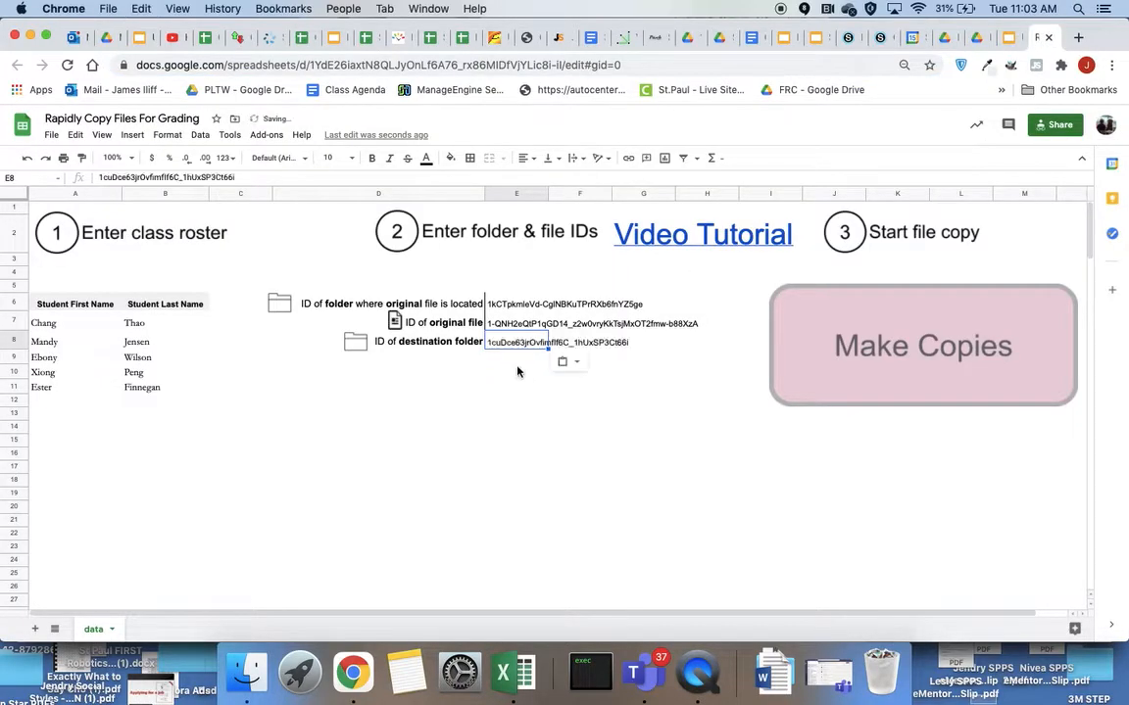
pyautogui.click(529, 407)
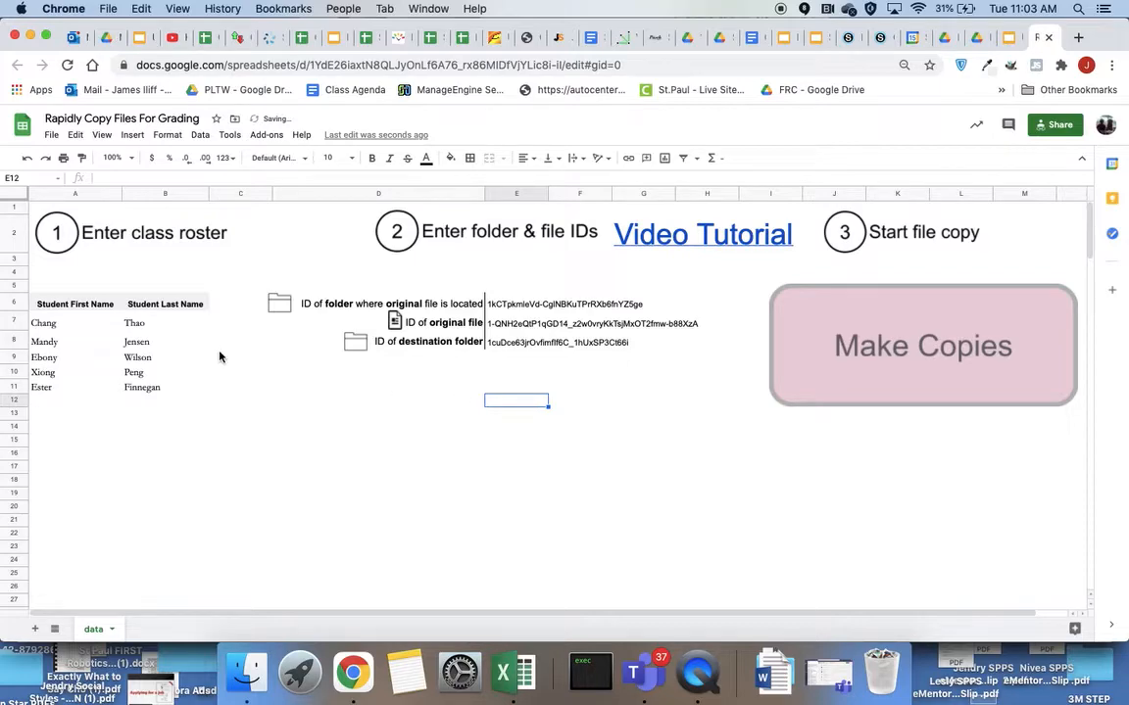
# Step: Review the student roster in A7:B11 and the folder and file IDs in E6:E8
pyautogui.moveTo(43, 323); pyautogui.dragTo(147, 387)
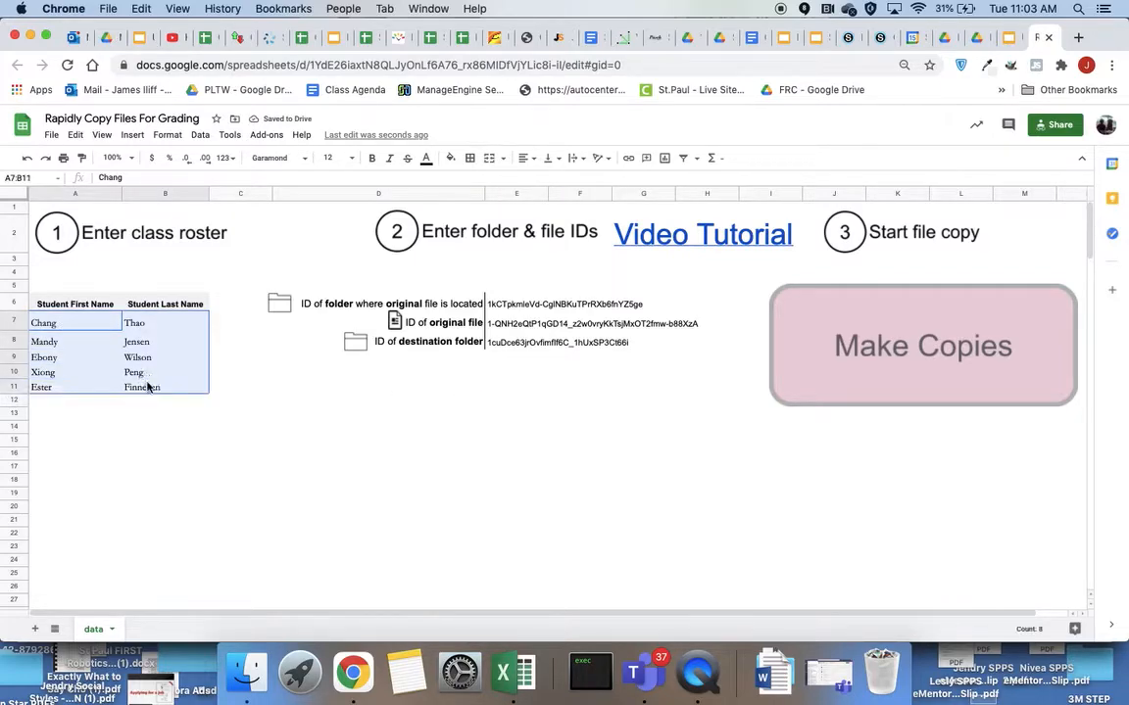
pyautogui.click(501, 310)
pyautogui.moveTo(502, 312); pyautogui.dragTo(511, 344)
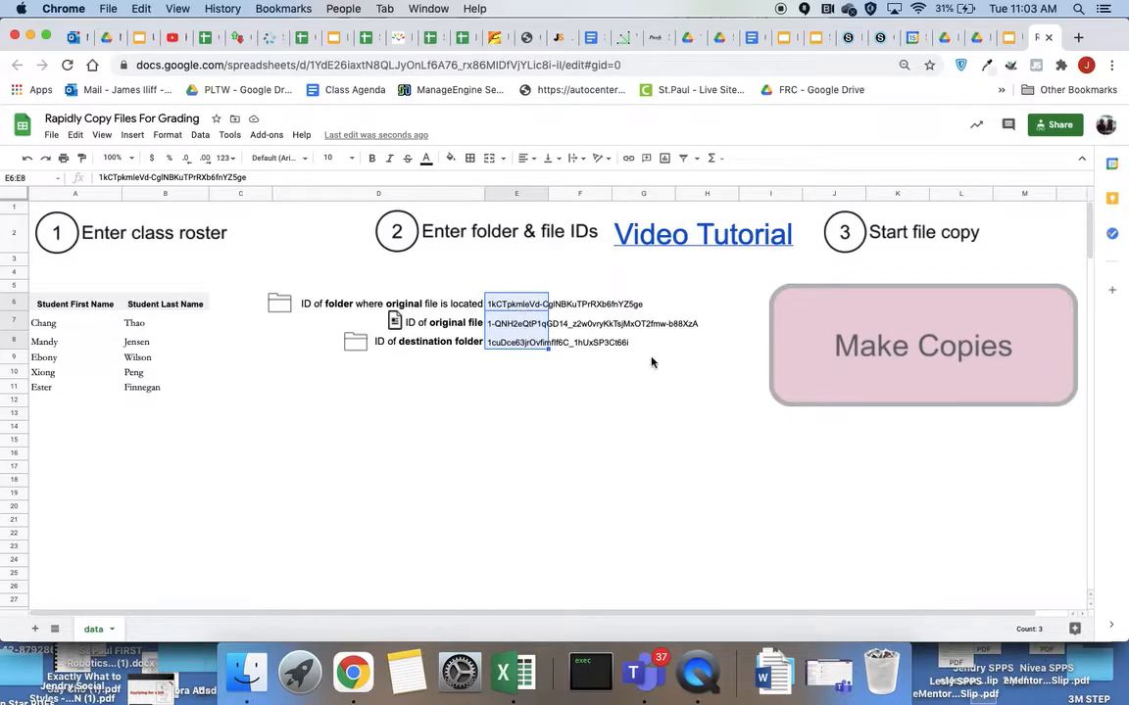
pyautogui.click(799, 455)
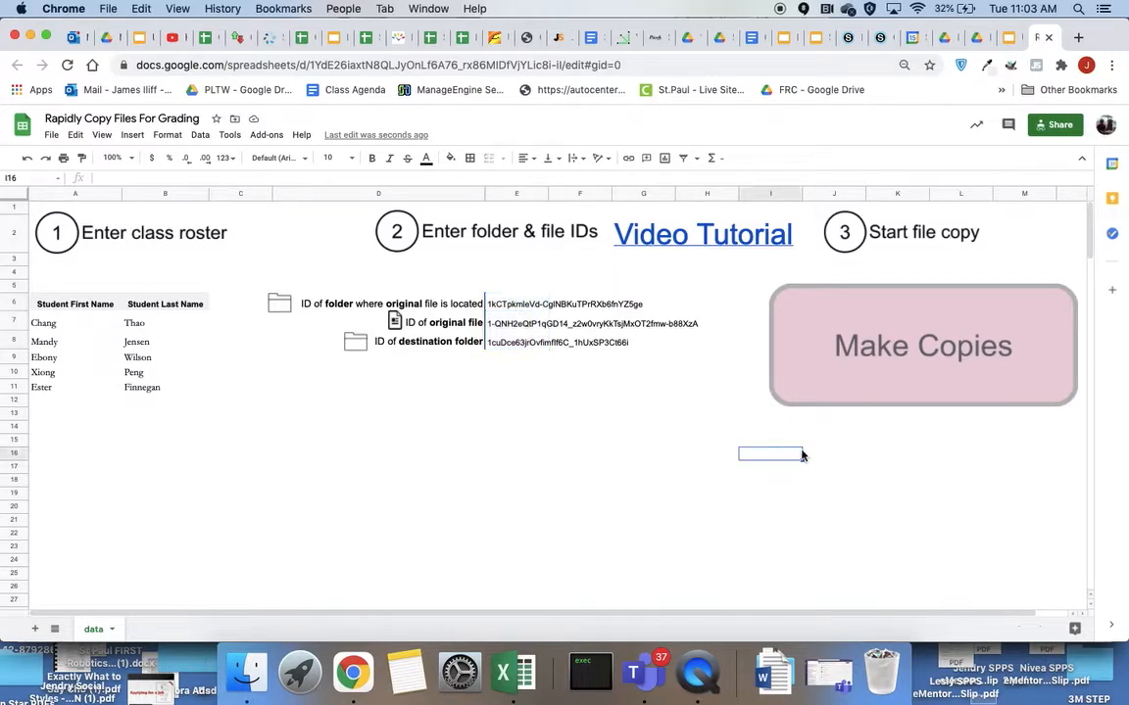
# Step: Run the sheet's file copy for the class roster, dismiss its completion message and view the Forms of Value 2021 folder in Drive
pyautogui.click(849, 369)
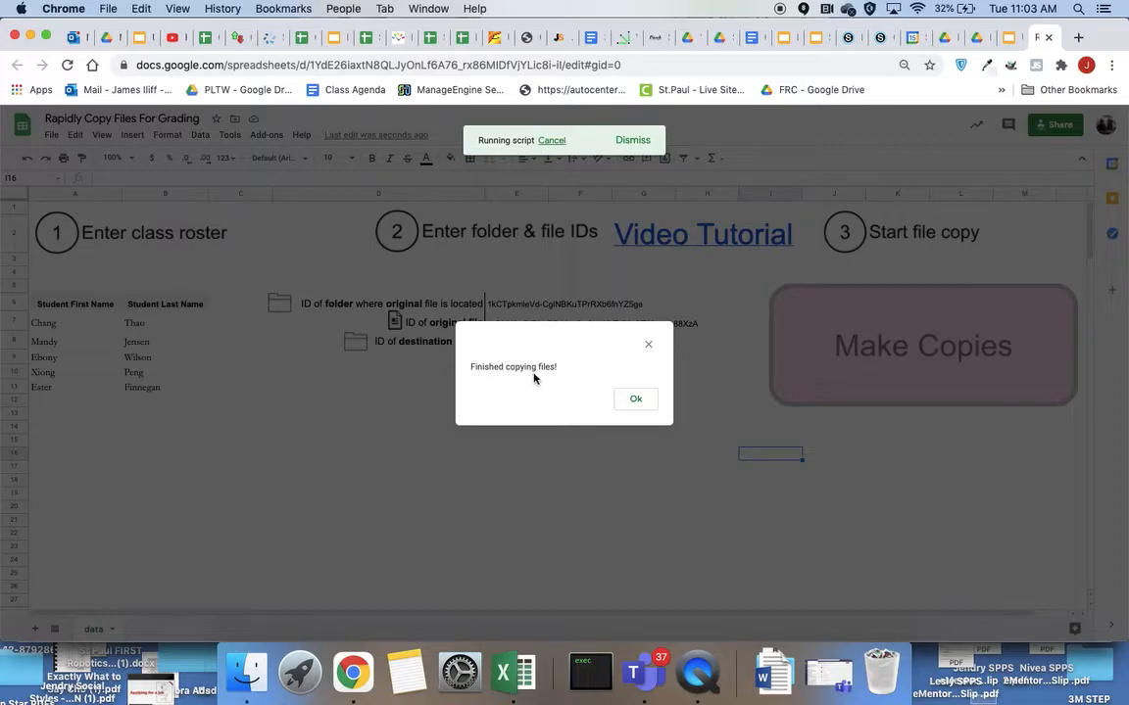
pyautogui.click(635, 400)
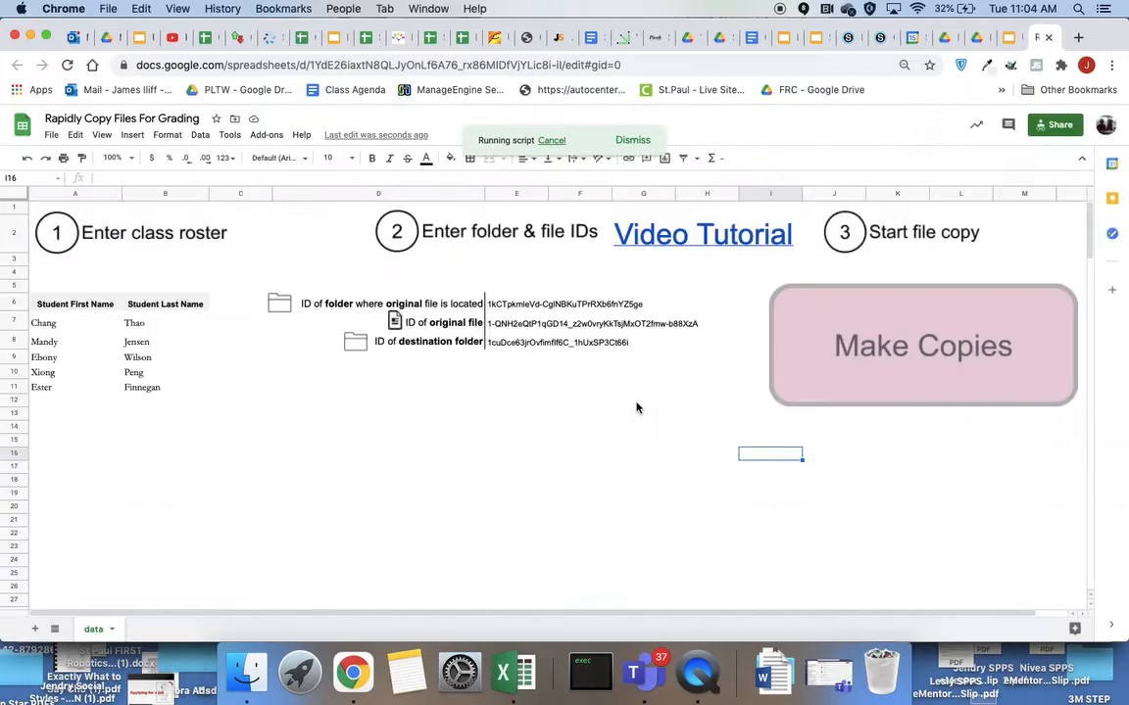
pyautogui.click(944, 41)
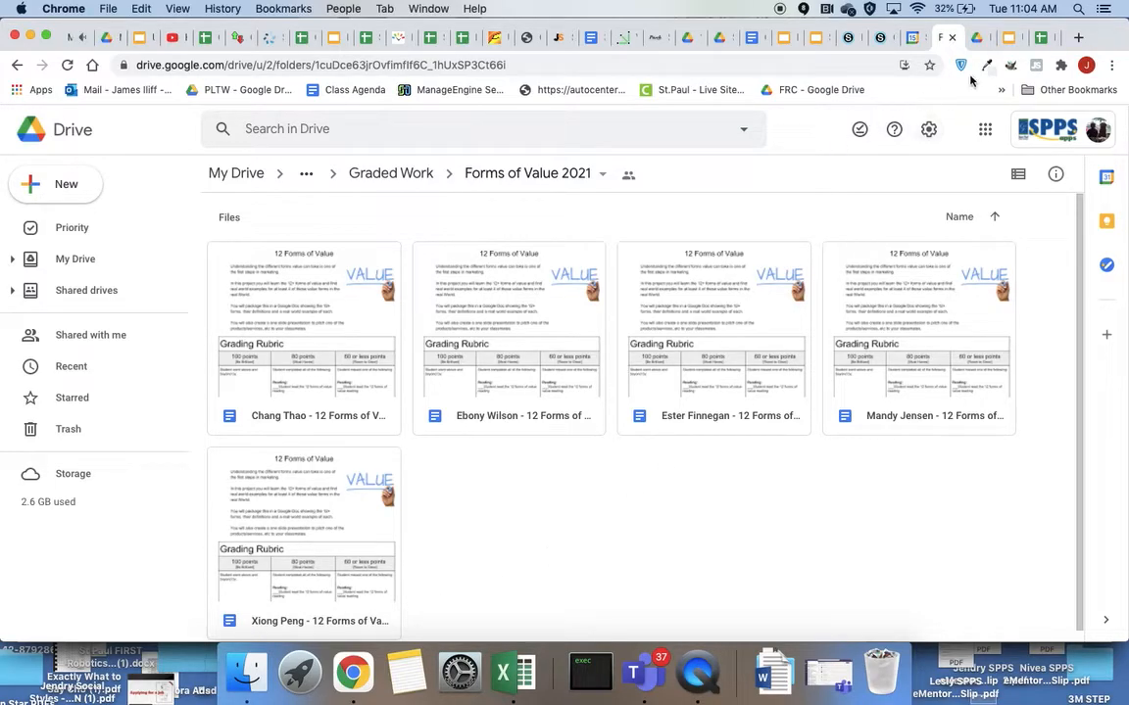
# Step: Review the roster area A7:B24 in the sheet and the file actions available for a student's copy in the Forms of Value 2021 folder
pyautogui.click(1041, 39)
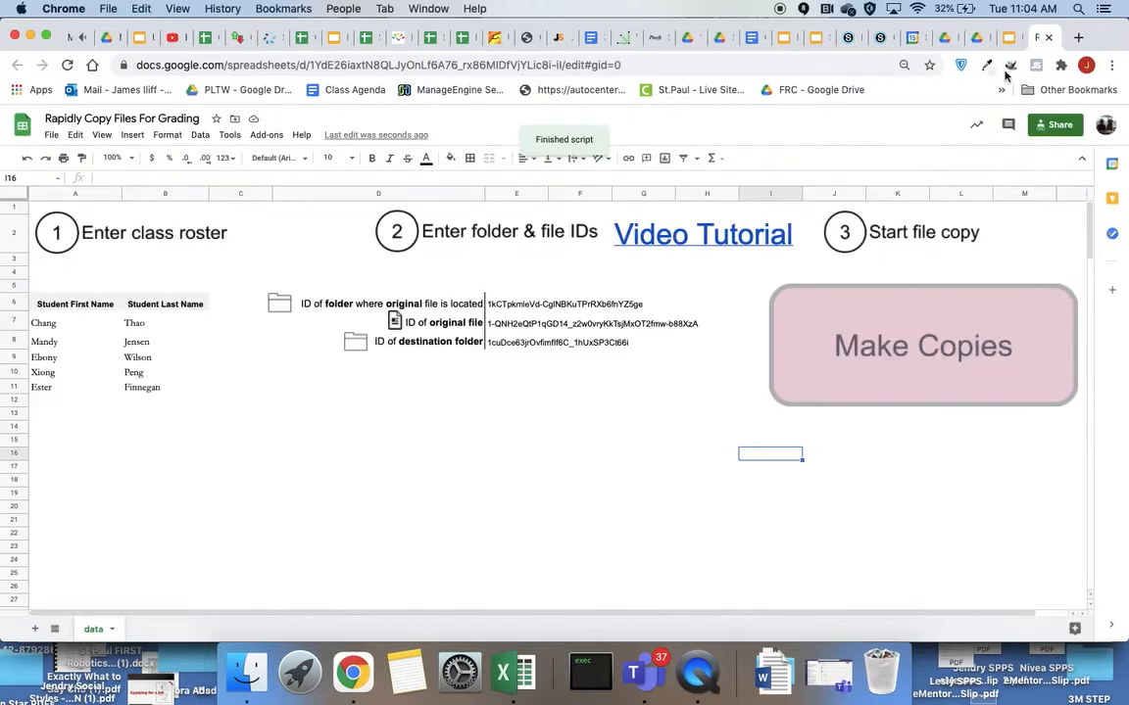
pyautogui.click(45, 324)
pyautogui.moveTo(110, 338); pyautogui.dragTo(157, 568)
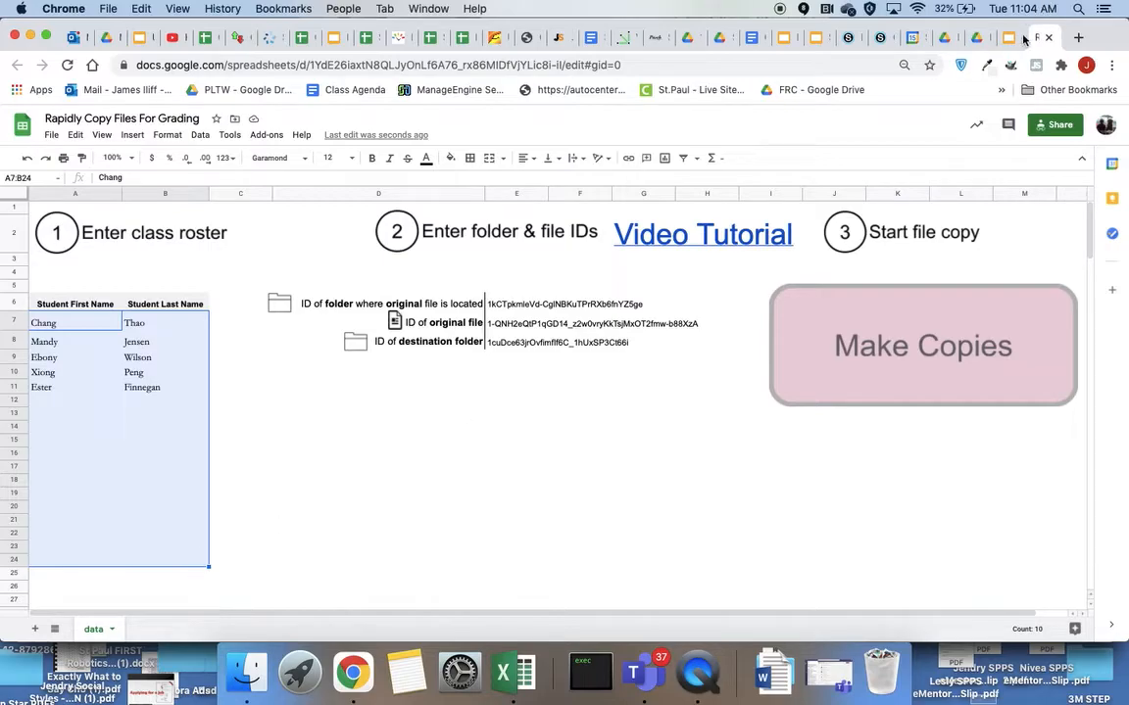
pyautogui.click(943, 37)
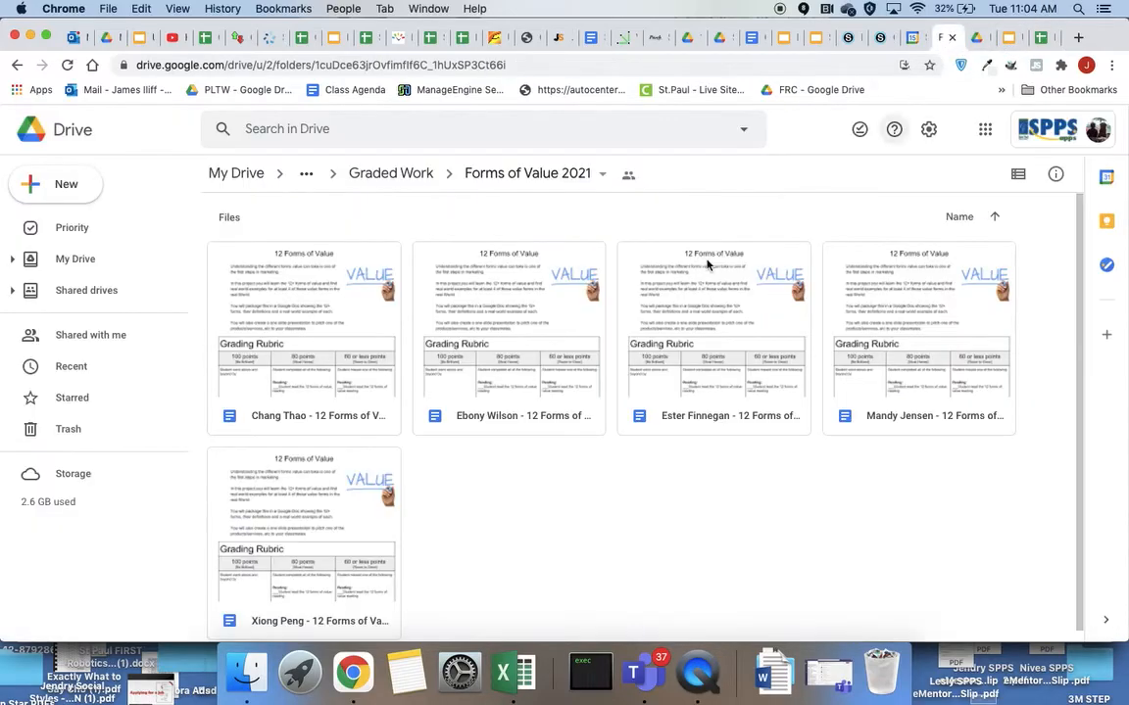
pyautogui.rightClick(333, 375)
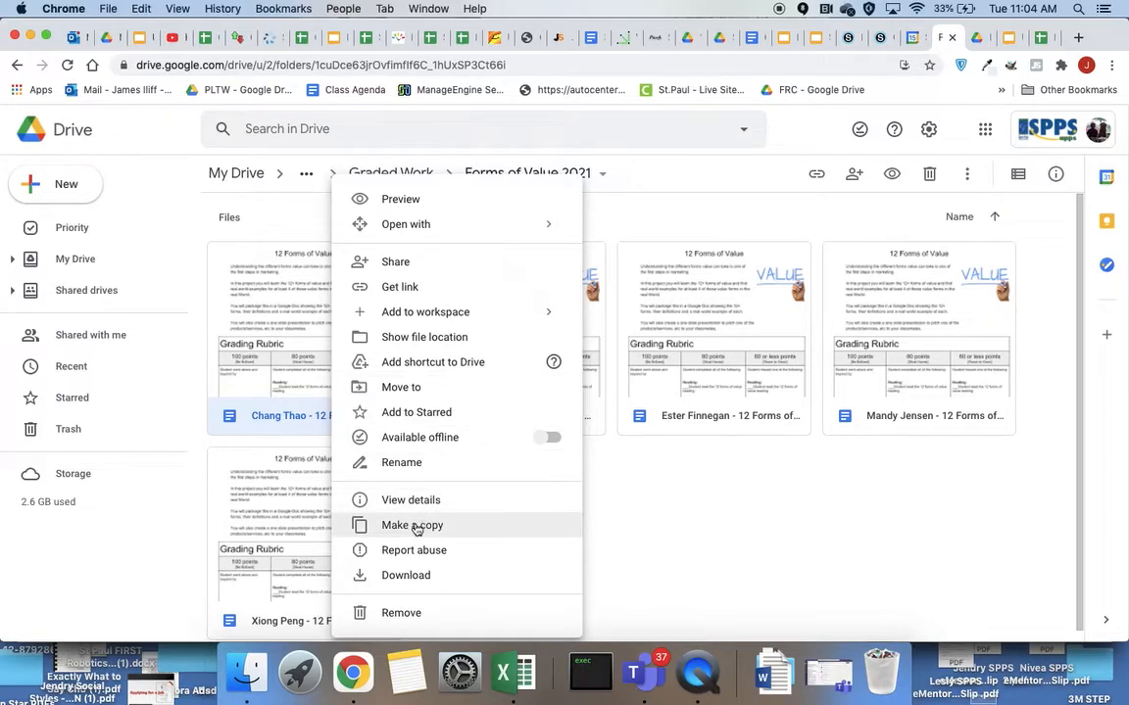
pyautogui.click(656, 487)
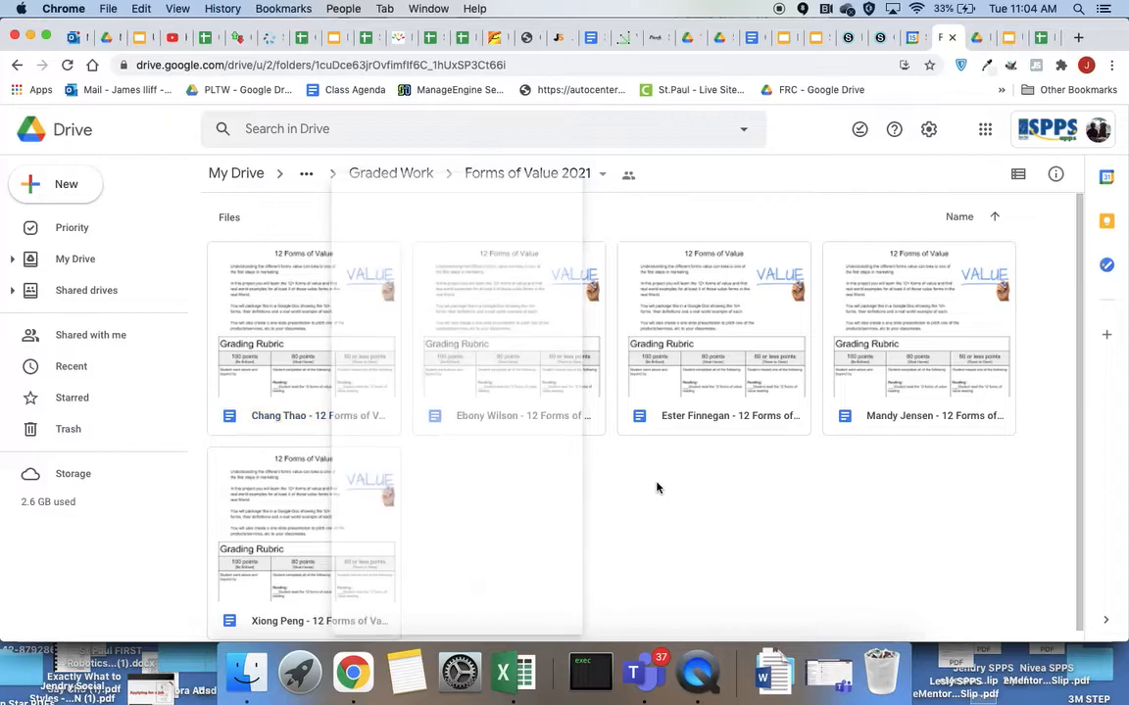
# Step: Switch to the Google Slides presentation and show its first slide, Automate the Way We Teach
pyautogui.click(1009, 43)
pyautogui.scroll(10, 93, 308)
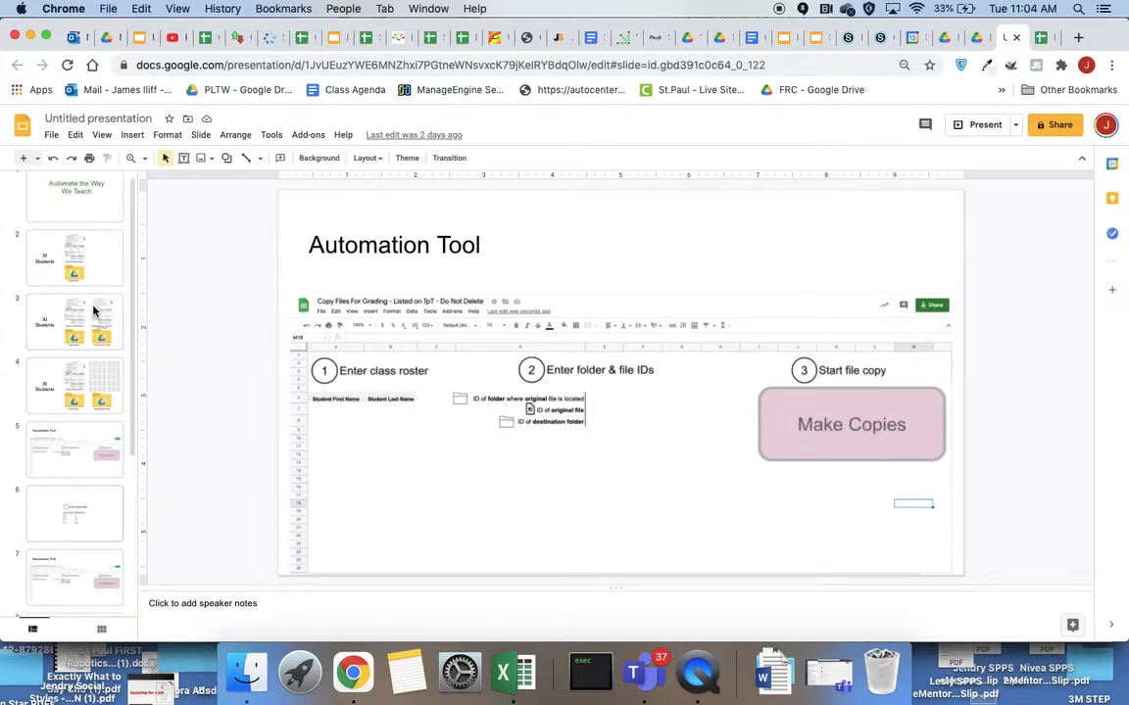
pyautogui.click(99, 219)
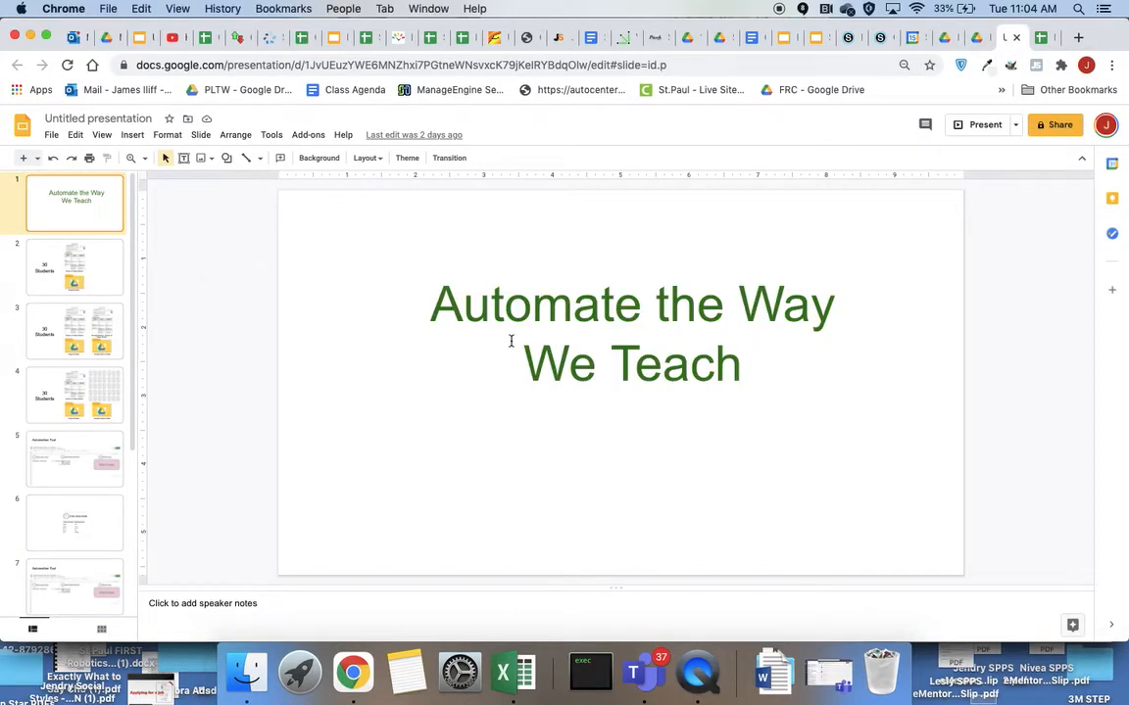